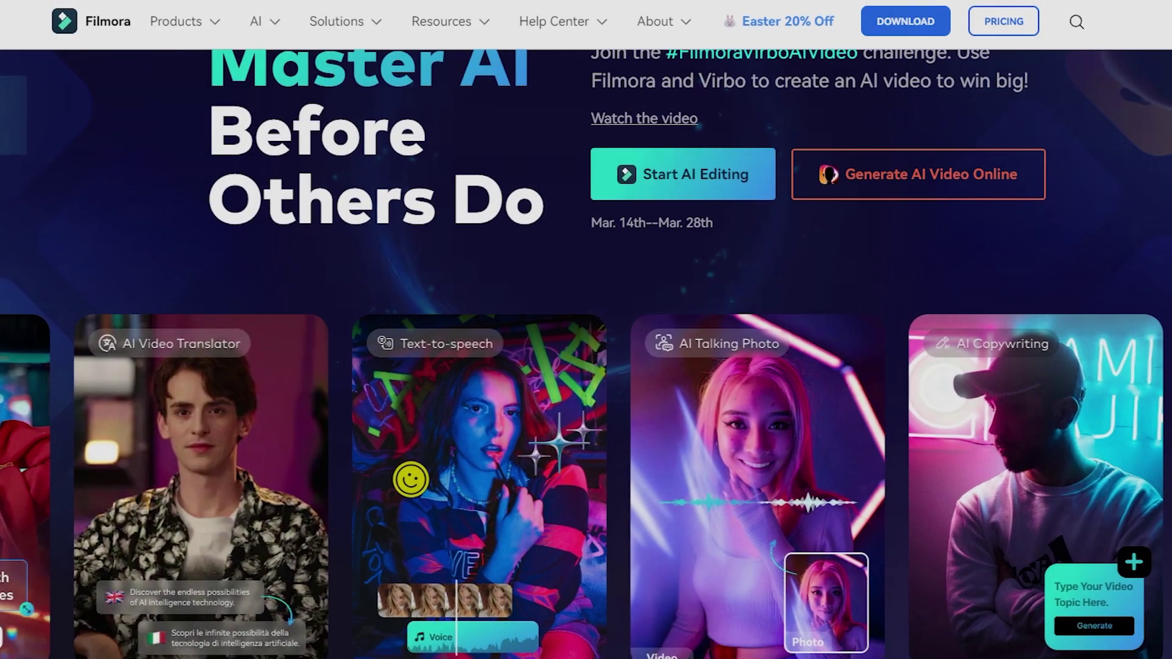
scroll(586, 354, down, 3)
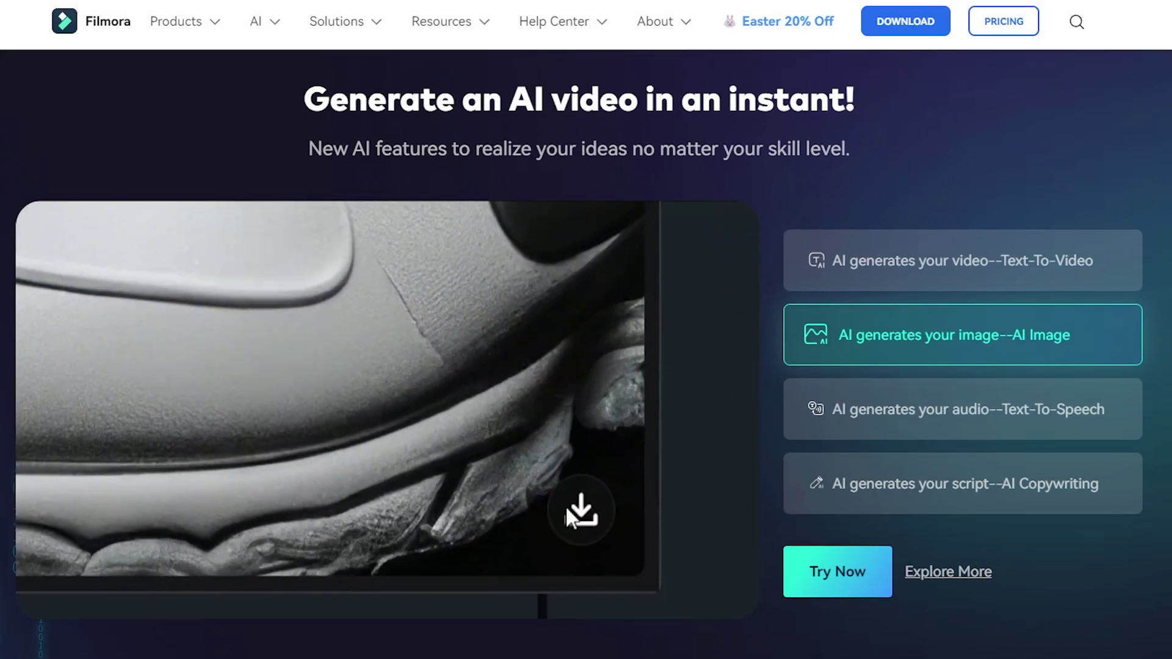
- Scroll the #FilmoraVirboAIVideo challenge page past the prizes, entry steps and example videos to the Start AI Editing buttons
scroll(586, 354, down, 2)
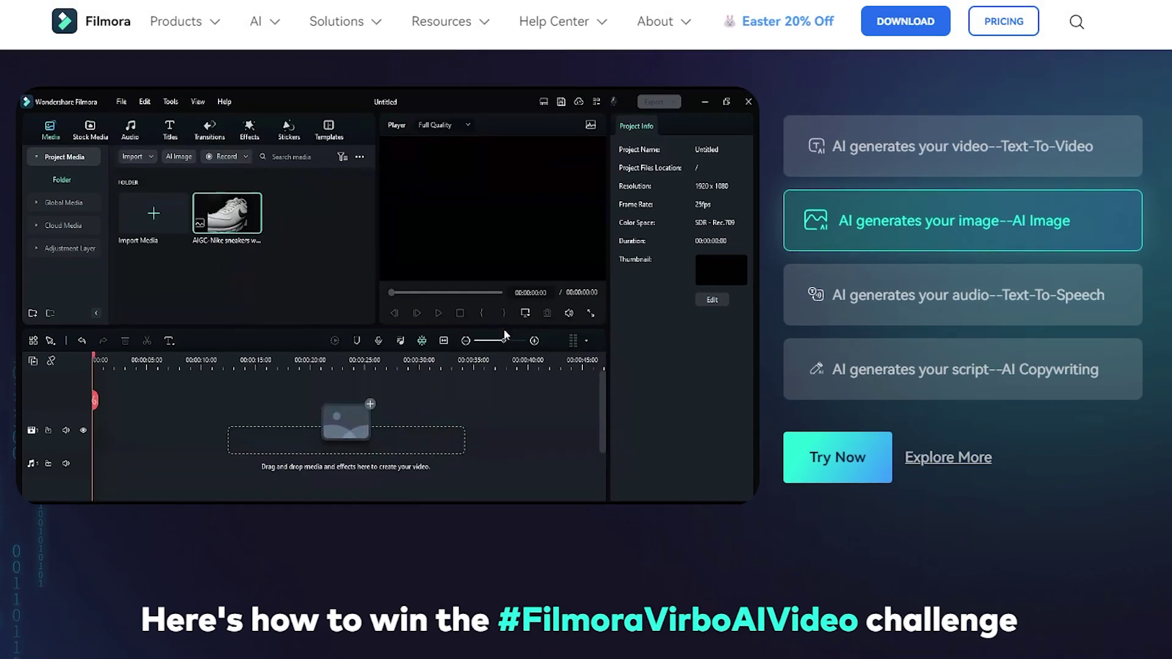
scroll(504, 330, down, 3)
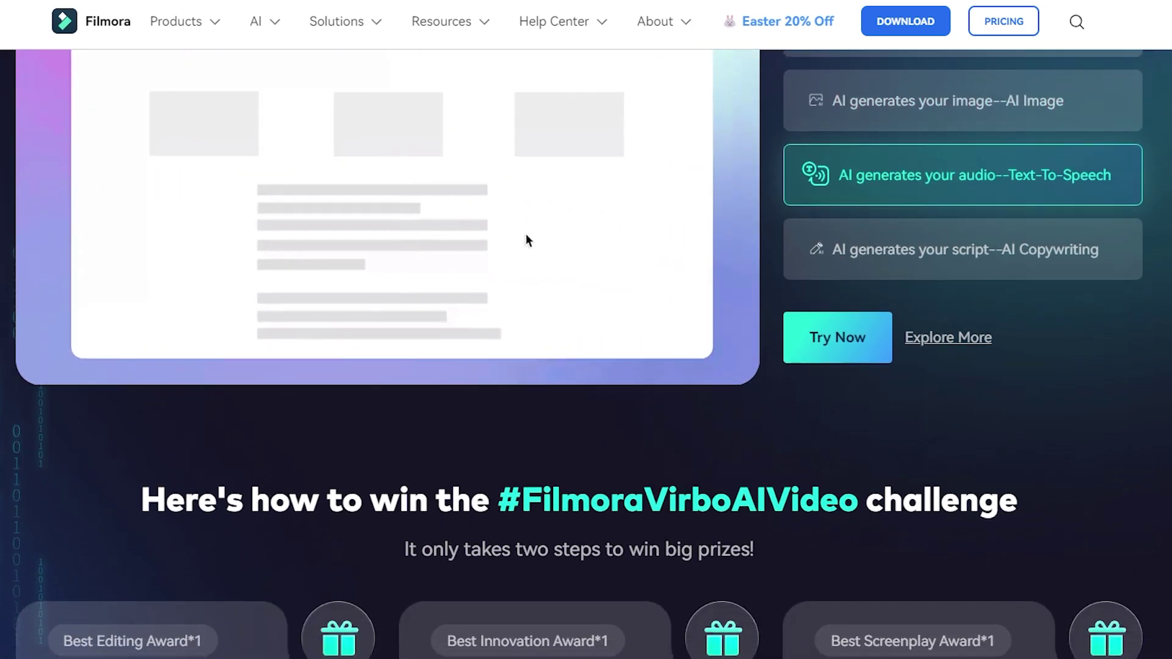
scroll(526, 239, down, 4)
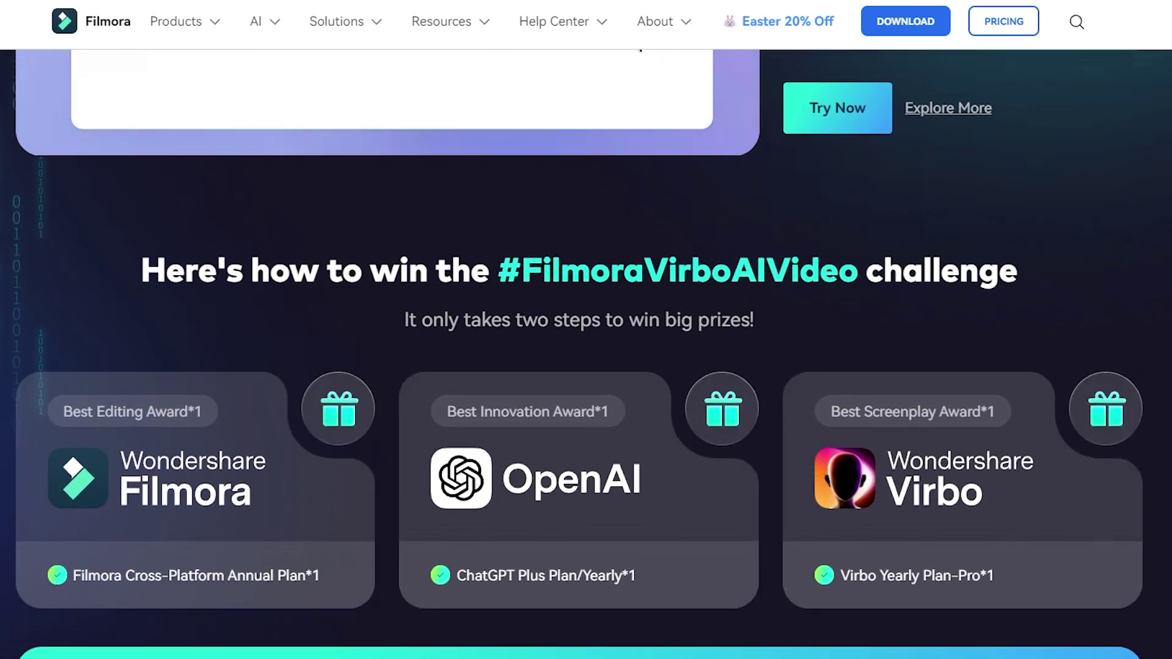
scroll(586, 354, down, 6)
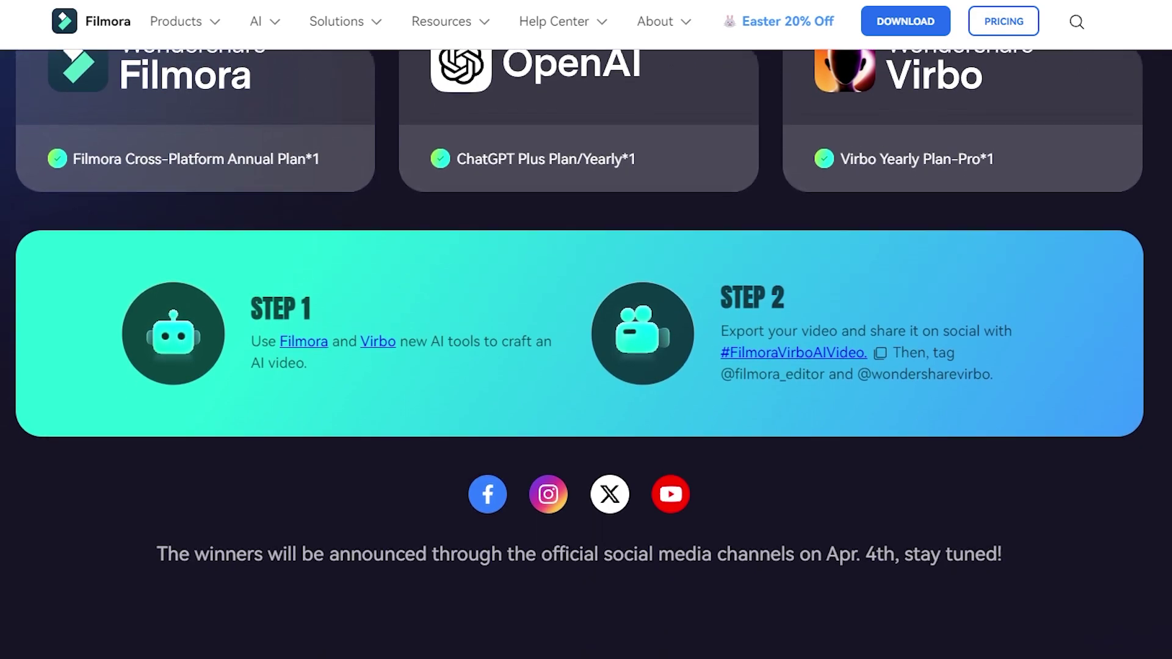
scroll(586, 354, down, 5)
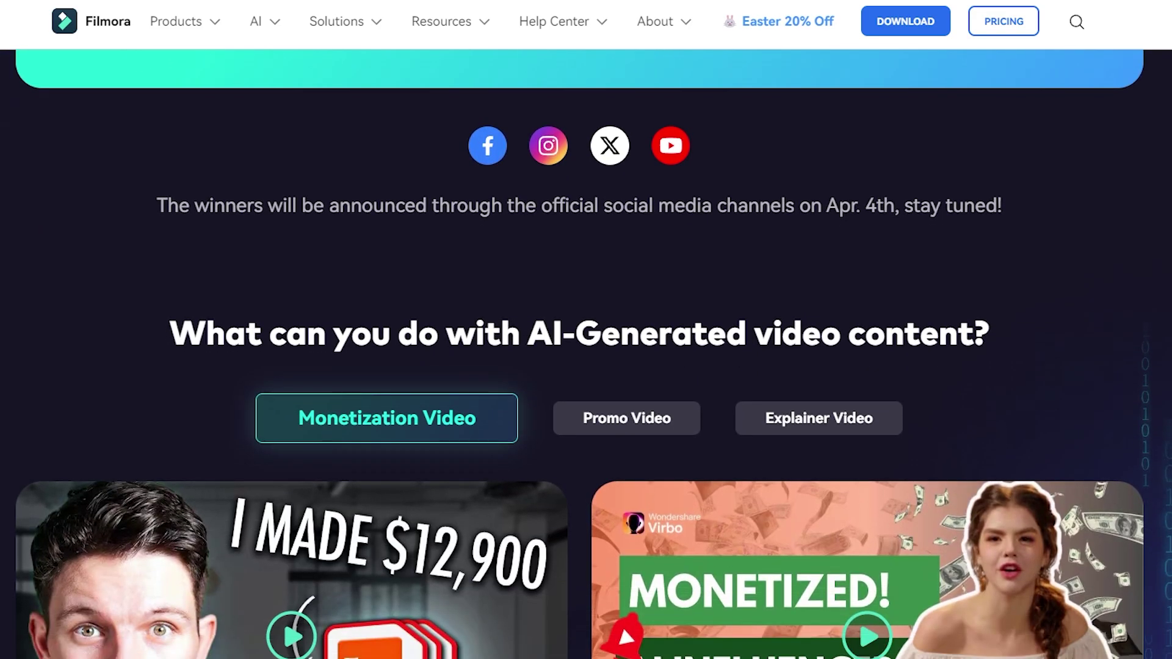
scroll(586, 354, down, 3)
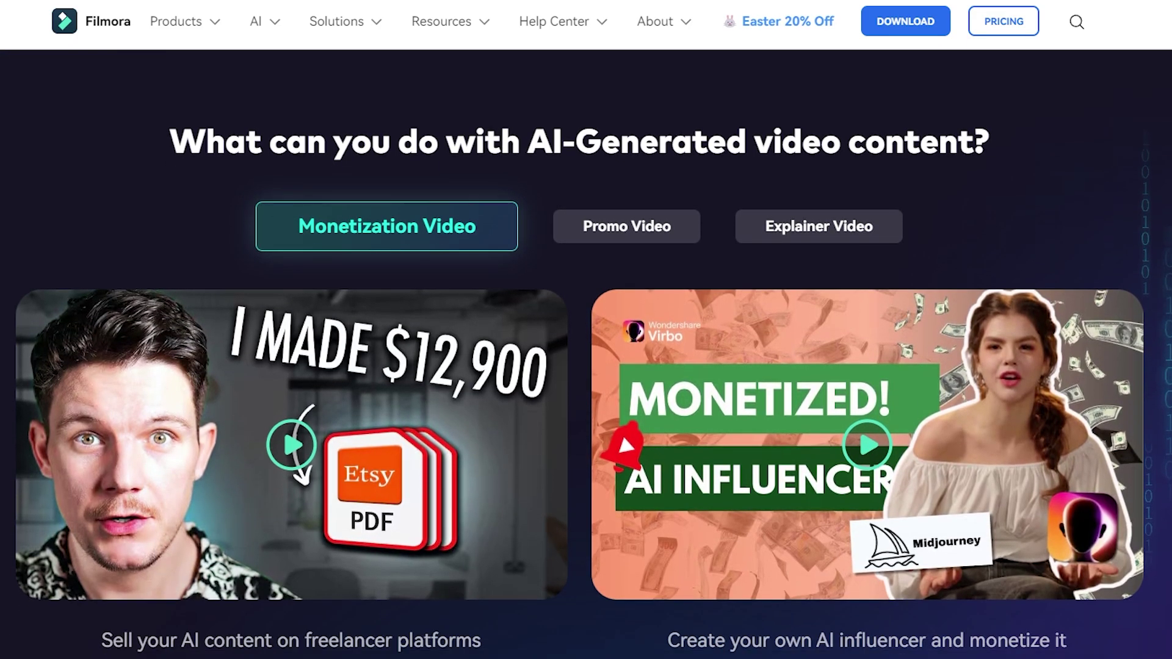
scroll(586, 354, down, 4)
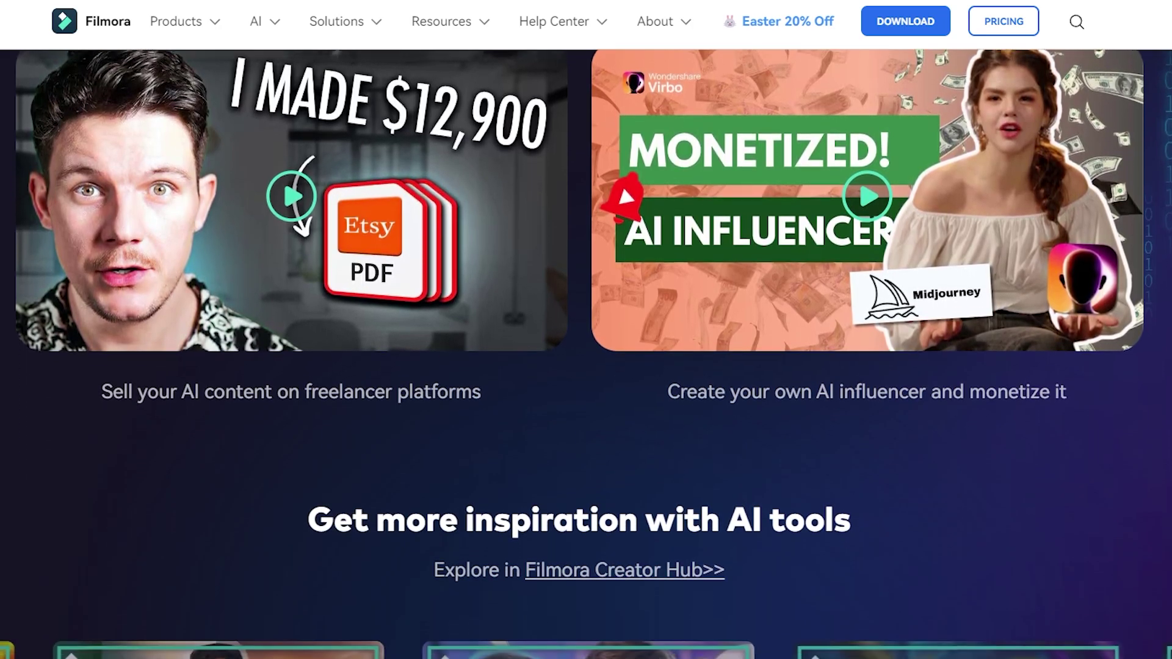
scroll(586, 354, down, 8)
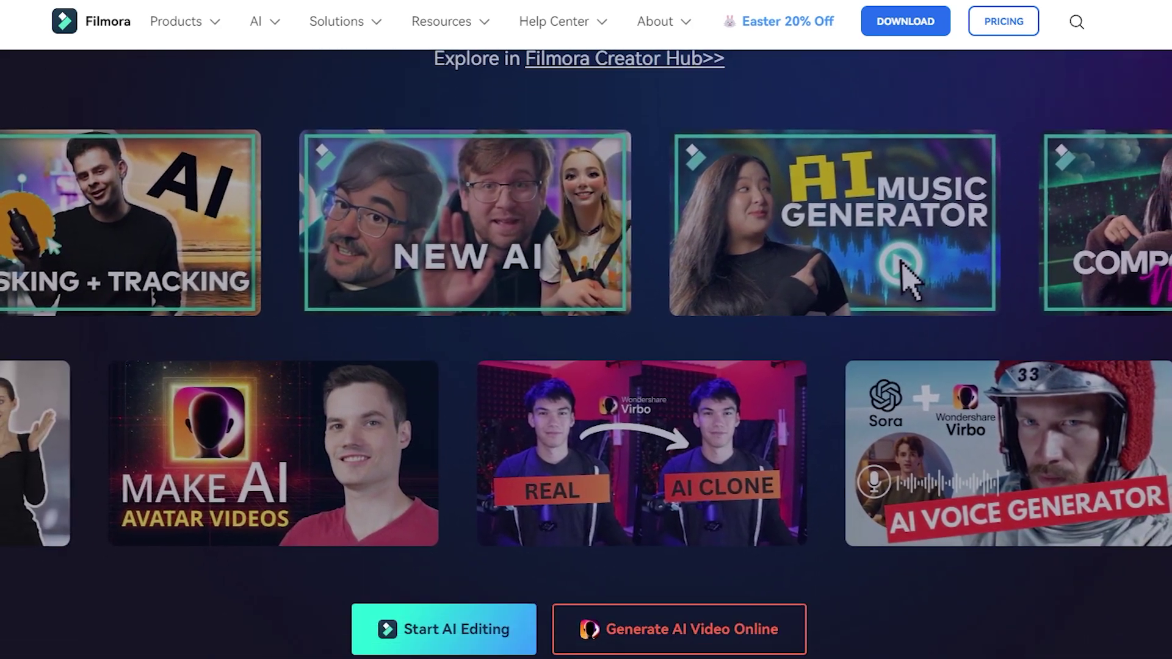
scroll(586, 354, down, 3)
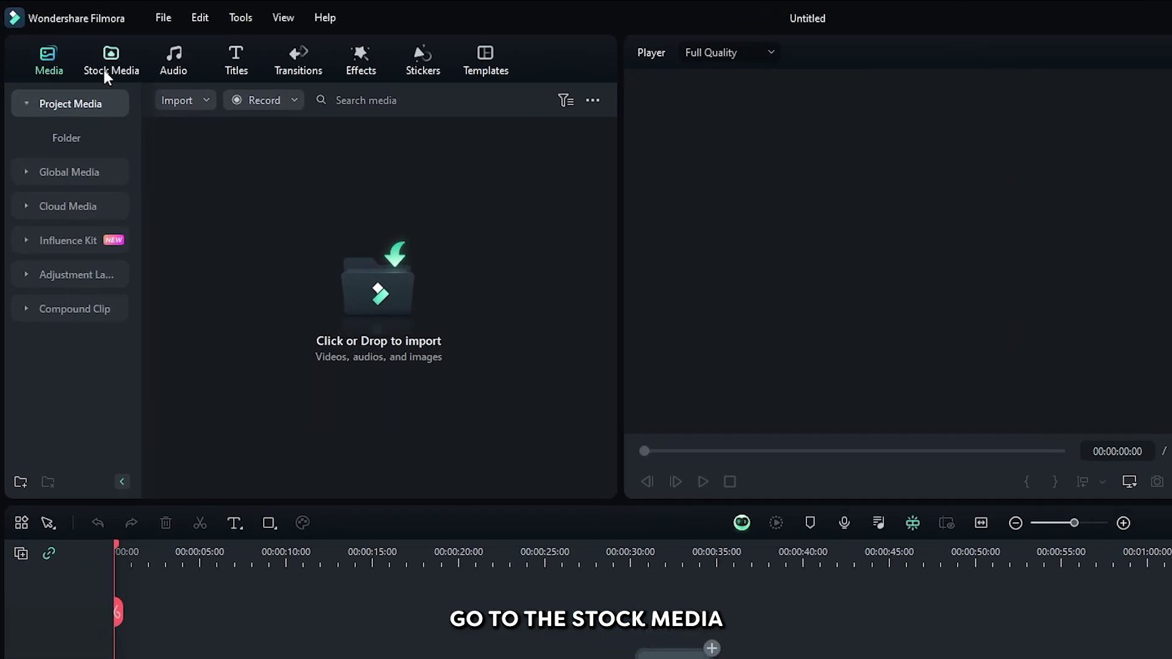
- Generate 16:9 AI images from the pasted astronaut-amid-a-swirling-nebula prompt in Stock Media's AI Image tool
click(75, 45)
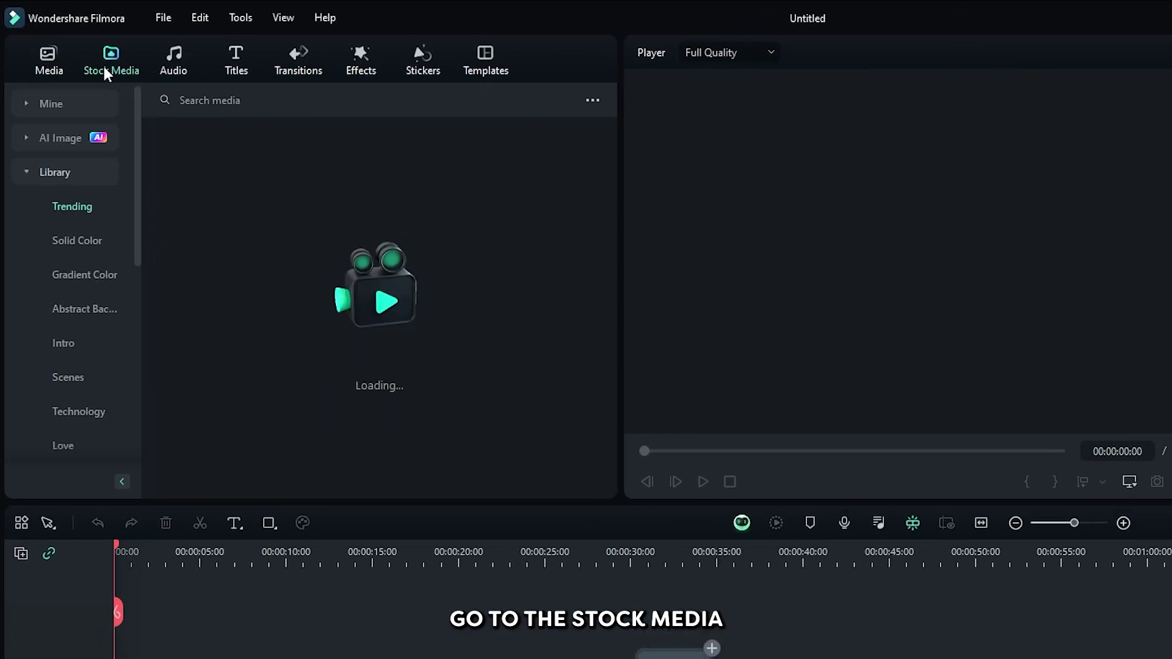
click(72, 146)
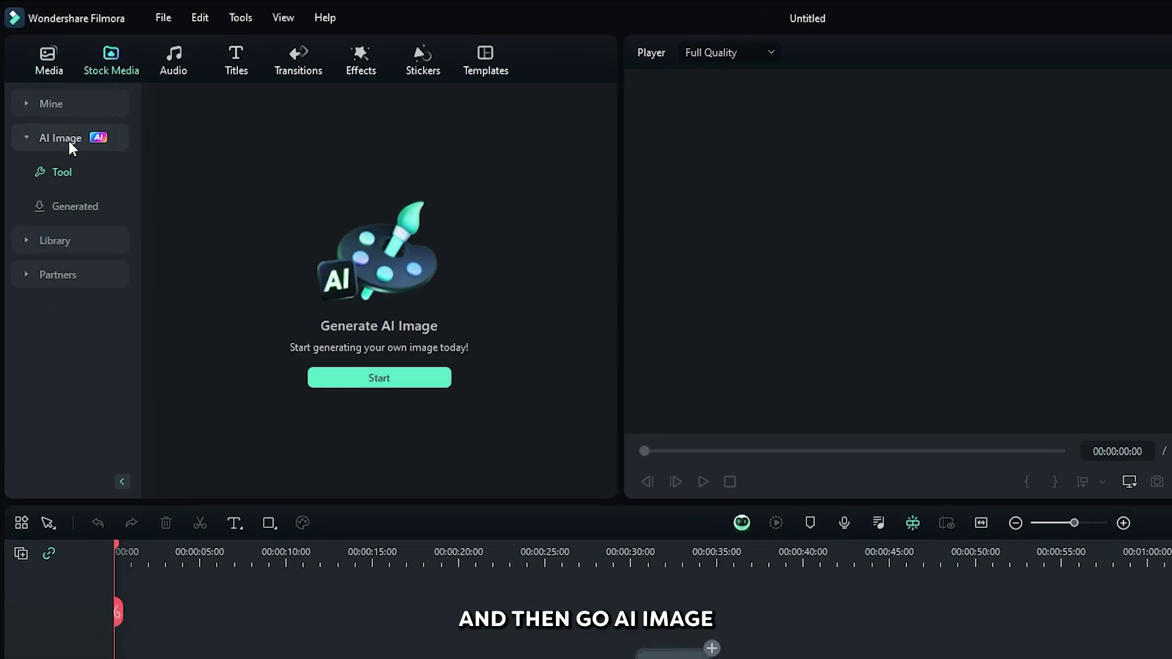
click(391, 382)
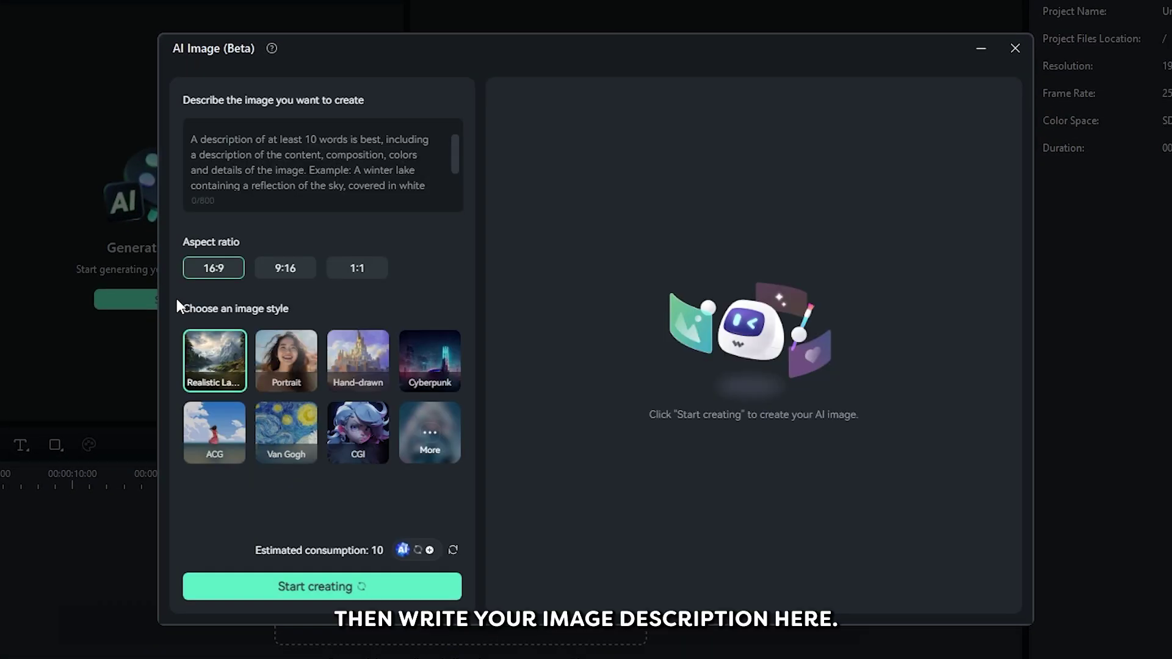
click(259, 163)
text(An astronaut tethered to a spaceship, gracefully floating amidst a swirling nebula, their visor reflecting the vibrant colors (dynamic composition, sense of wonder))
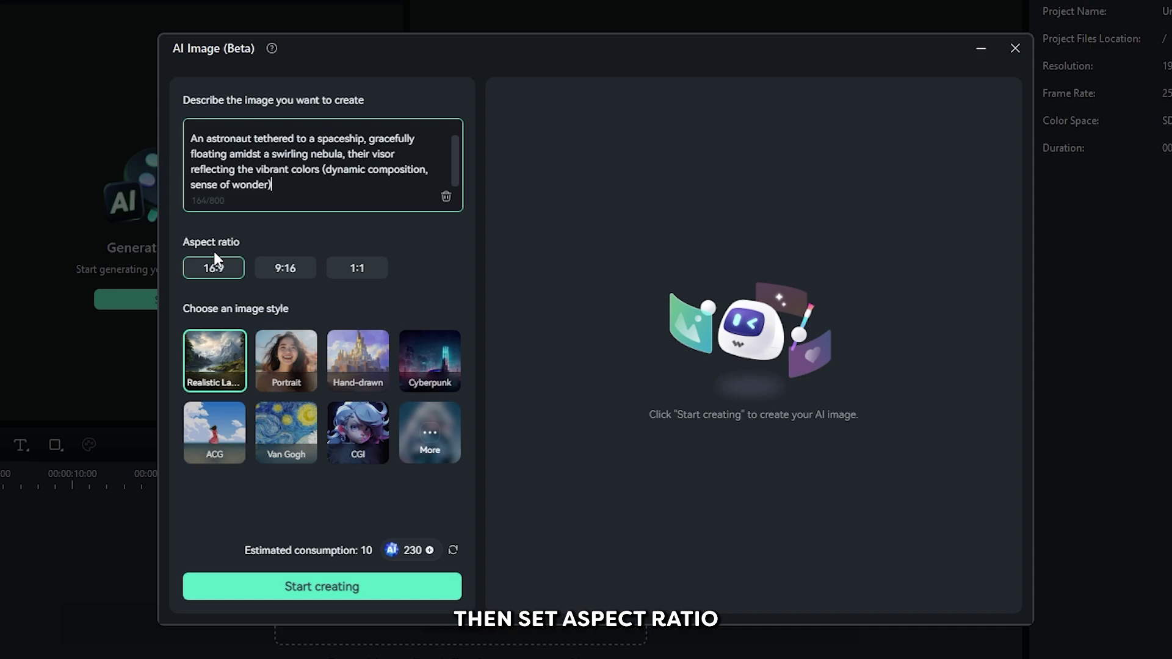
click(271, 587)
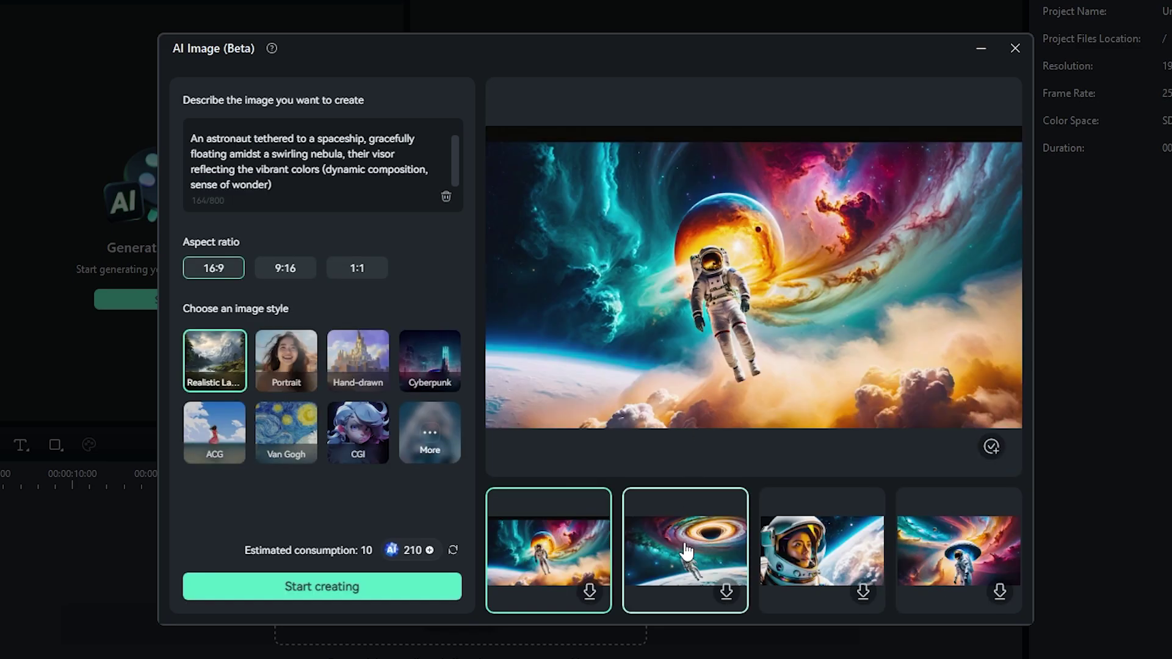
- Preview the four generated images and download the helmeted astronaut close-up
click(687, 551)
click(793, 537)
click(945, 540)
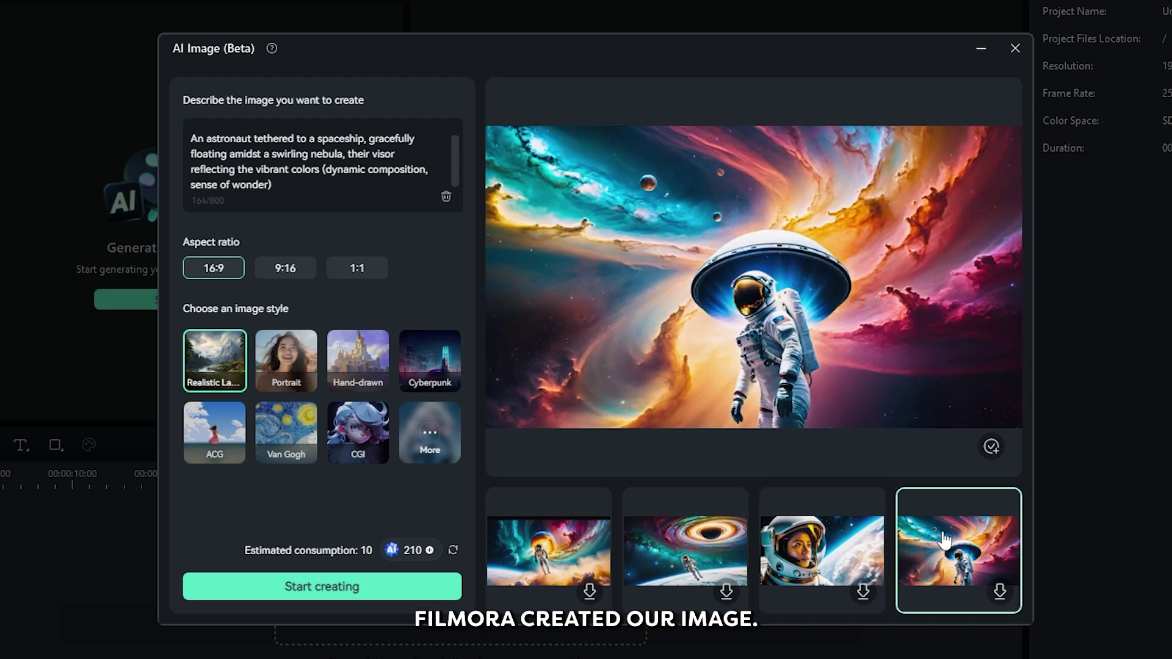
click(854, 545)
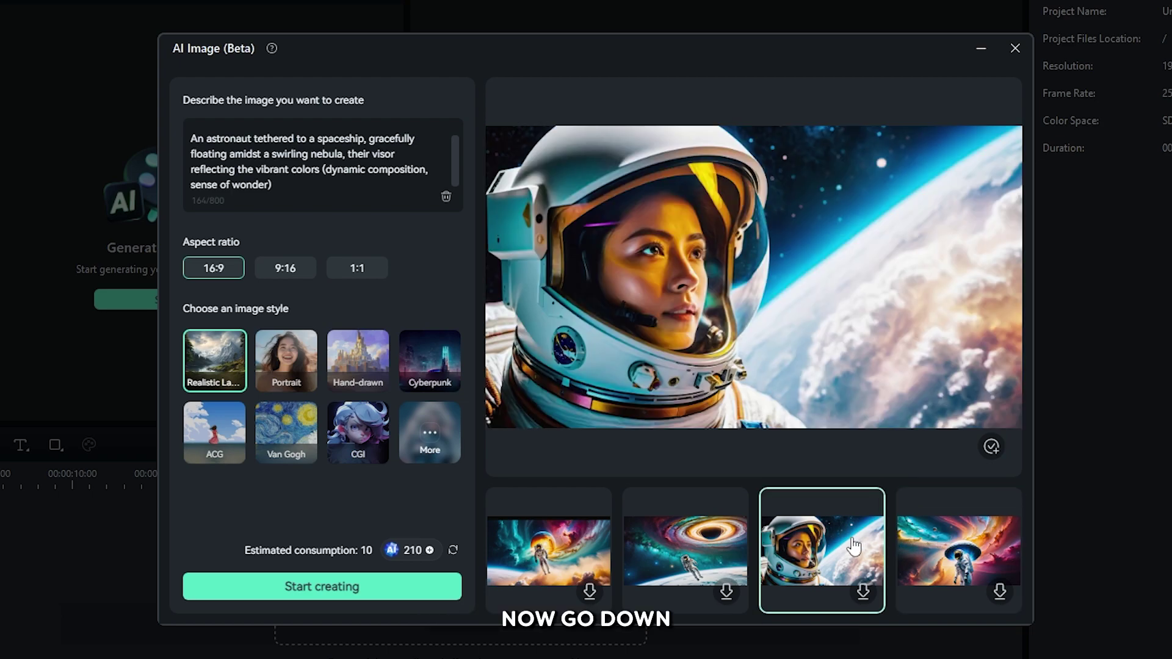
click(863, 590)
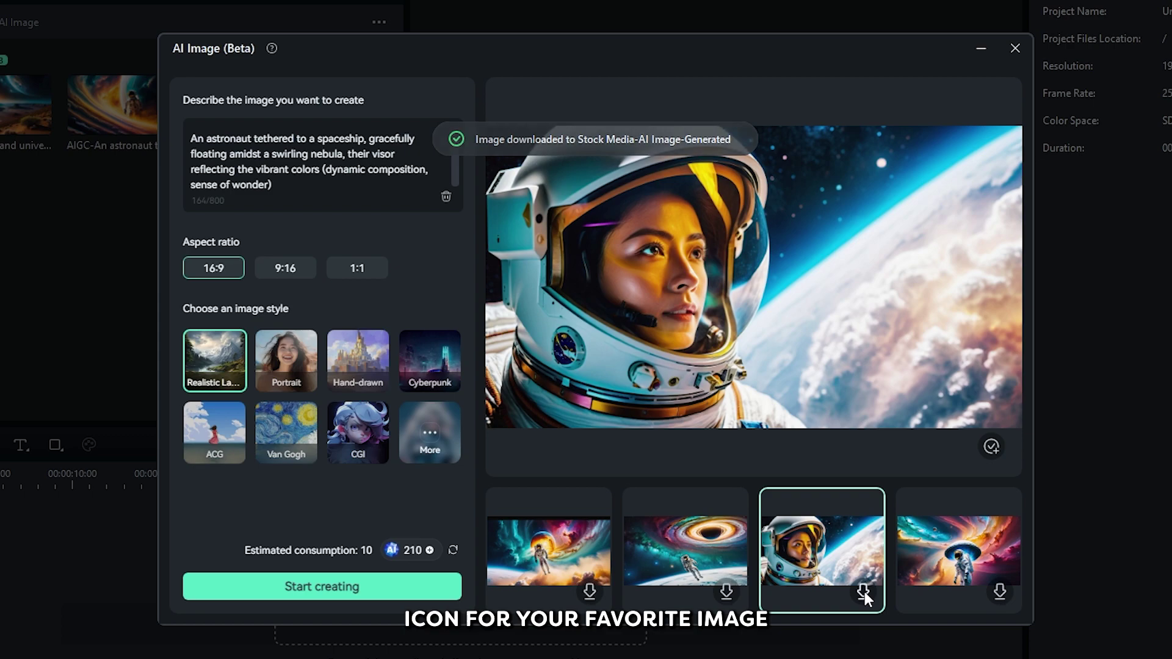
- Close the AI Image generator and place the astronaut-before-a-glowing-planet image on Video 1 as a 5-second clip
click(1015, 48)
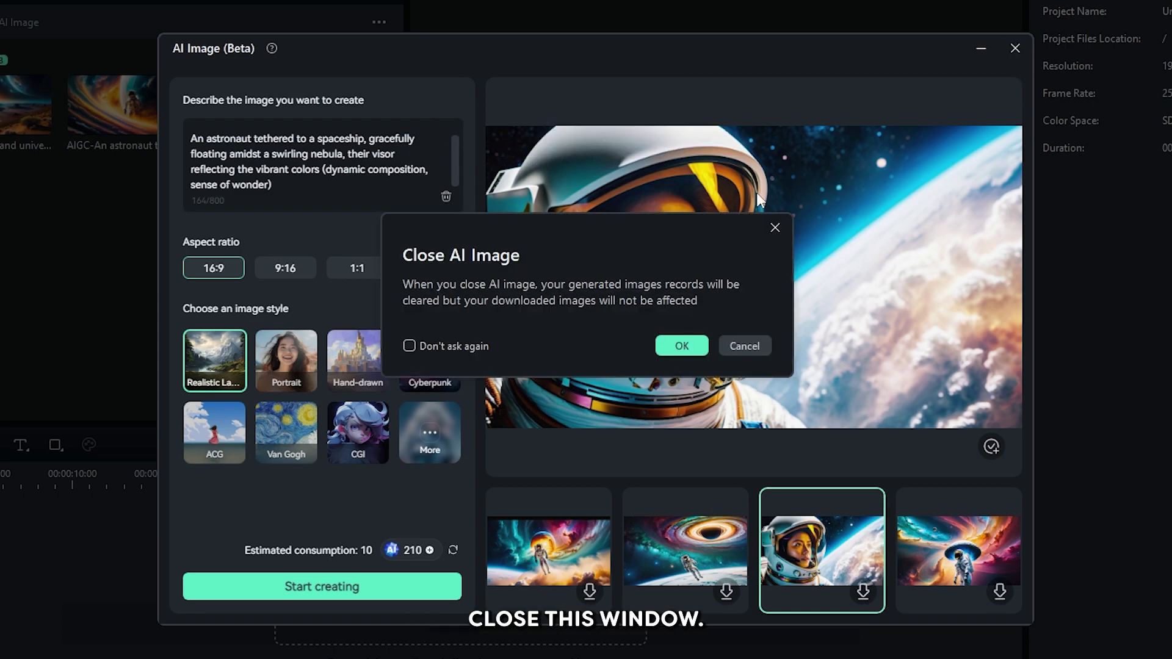
click(682, 346)
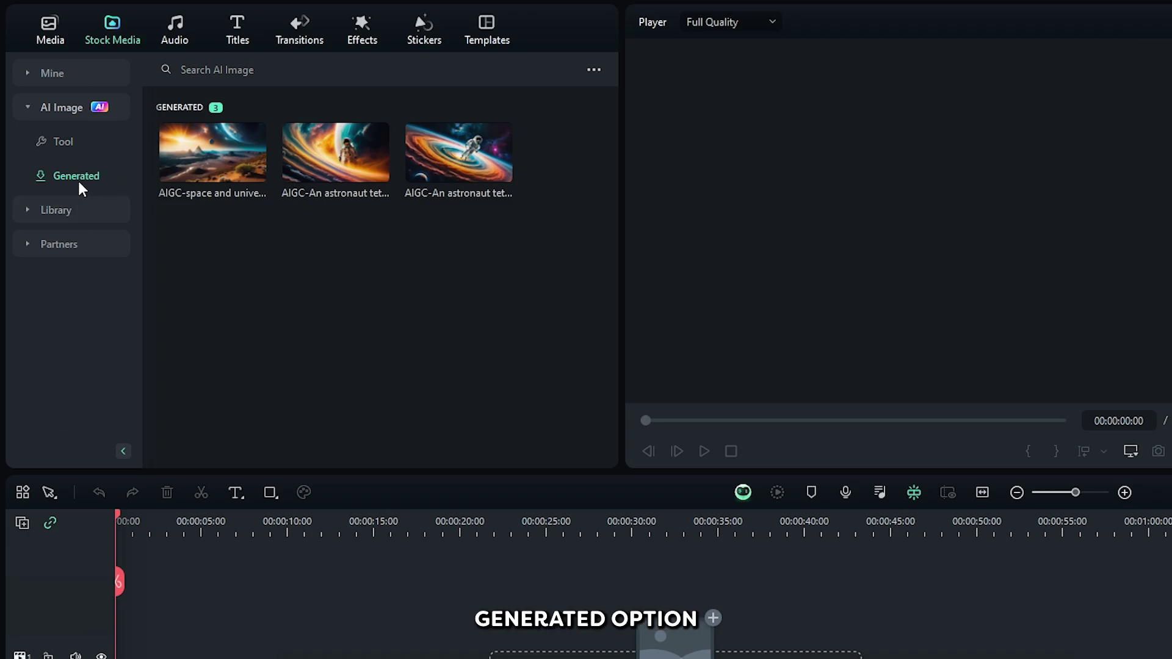
mouse_move(328, 160)
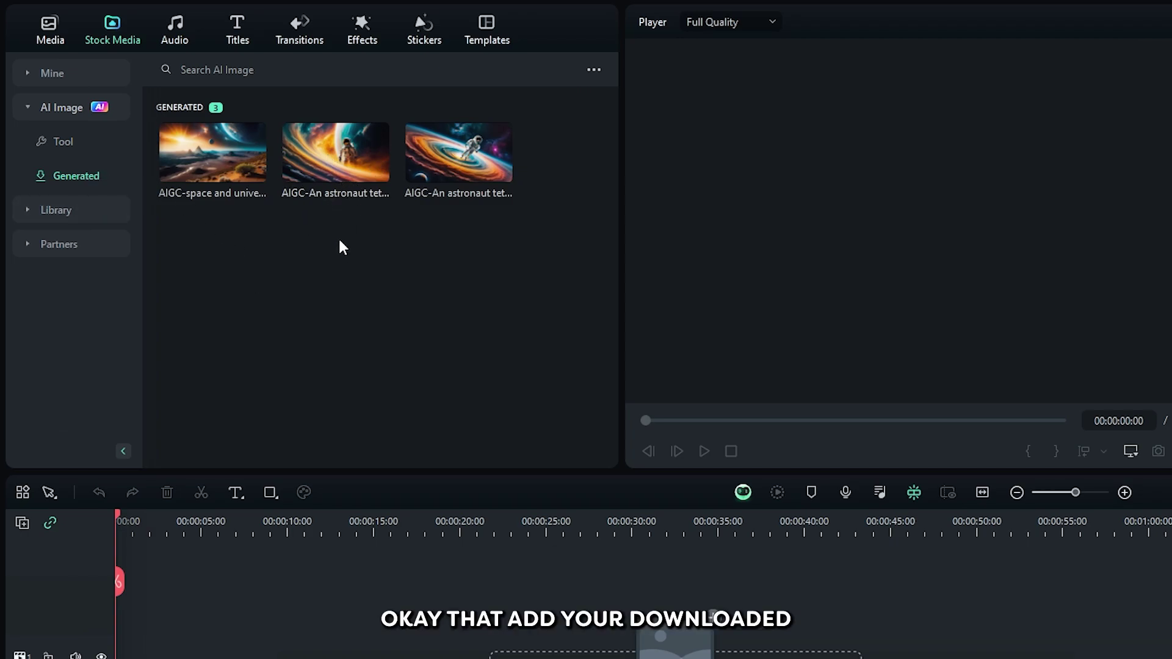
drag(331, 148, 112, 658)
drag(113, 486, 116, 485)
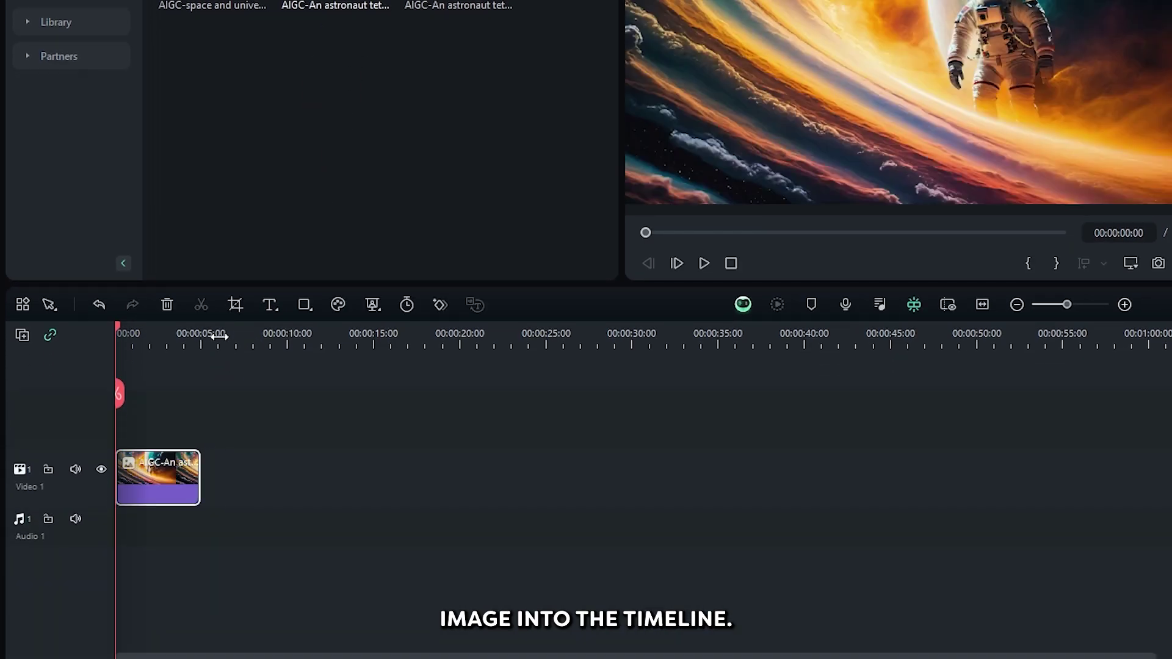
- Raise the clip's contrast and apply a vignette in the Color adjustments
scroll(233, 337, up, 5)
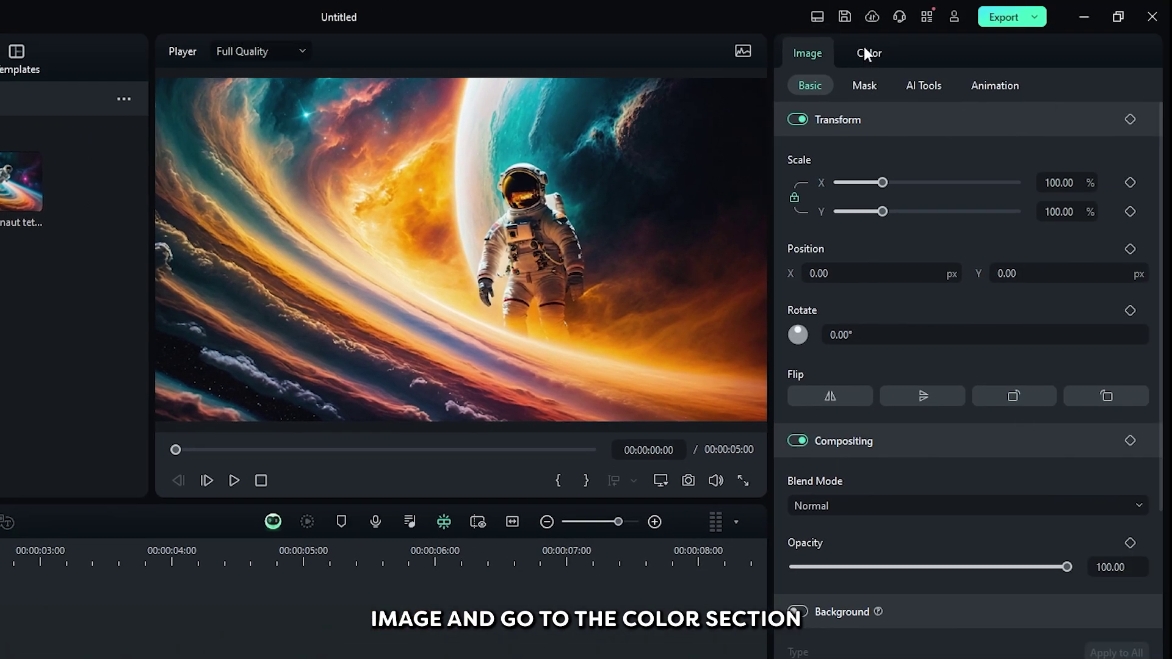
click(867, 53)
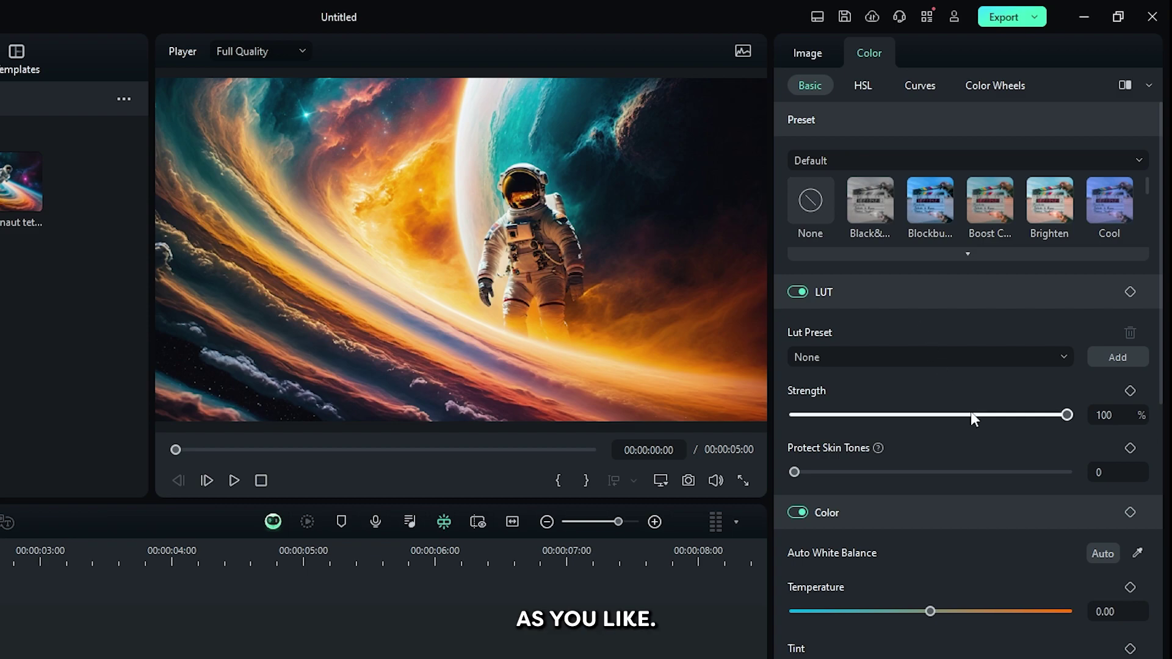
scroll(952, 390, down, 5)
scroll(958, 549, down, 4)
mouse_move(930, 510)
mouse_down()
mouse_move(936, 537)
mouse_move(913, 505)
mouse_up()
scroll(932, 503, down, 3)
scroll(936, 538, down, 3)
scroll(918, 504, down, 2)
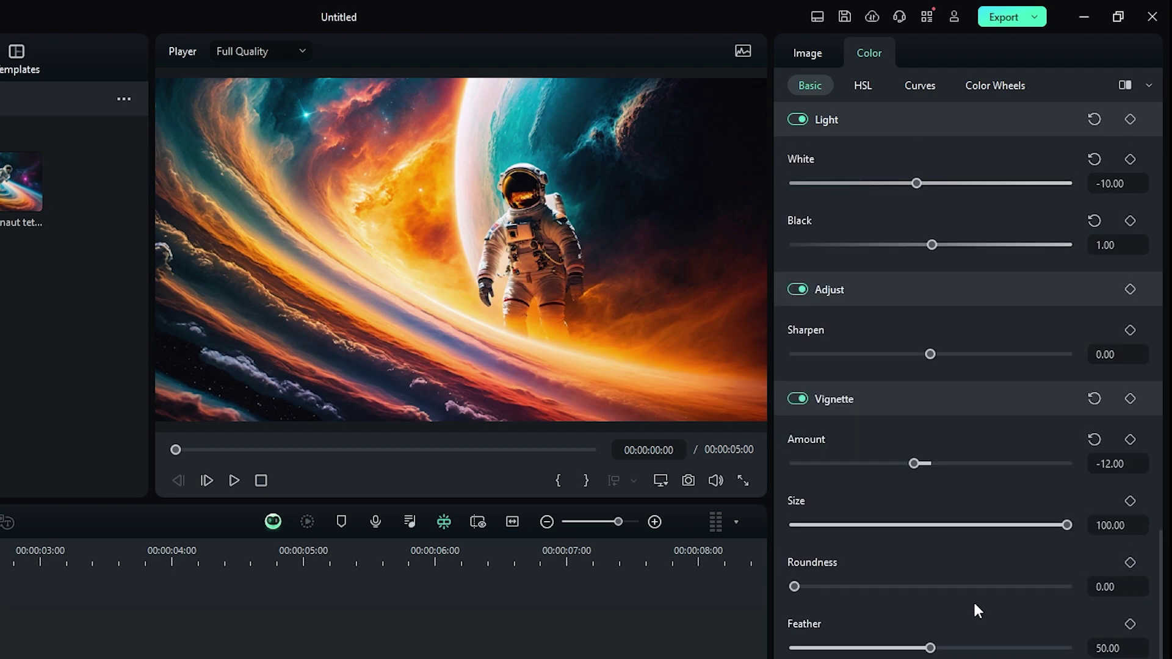
scroll(972, 600, up, 10)
click(808, 61)
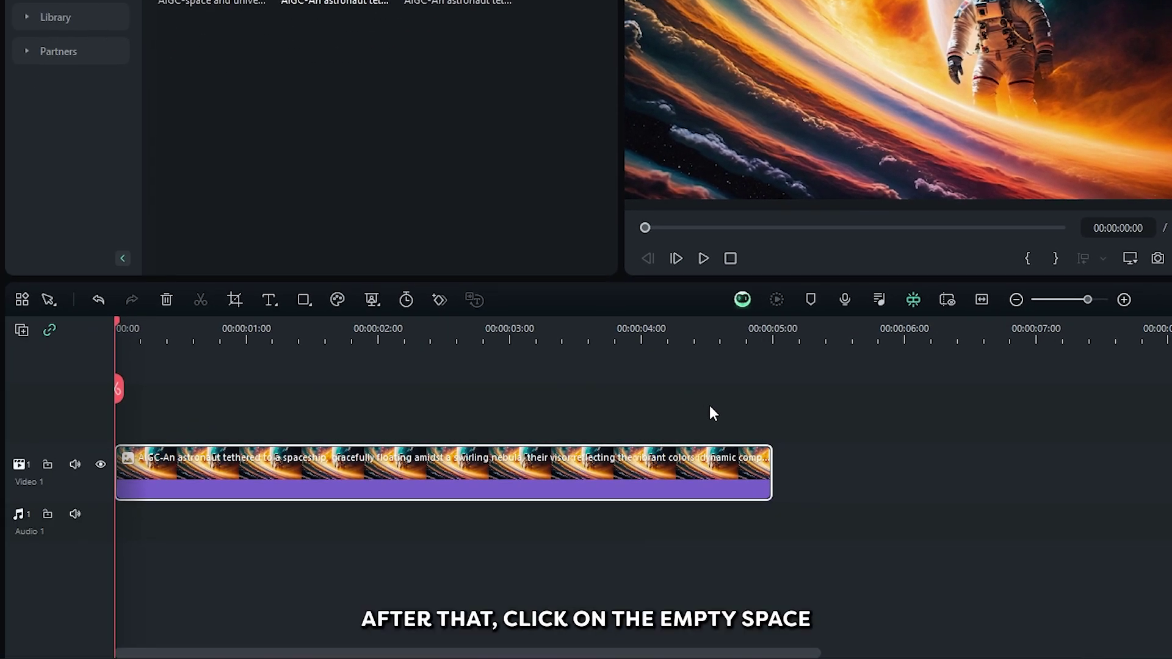
- Open the Export settings for Test 2 as MP4 and bring up the Set Thumbnail window with video frames
click(709, 413)
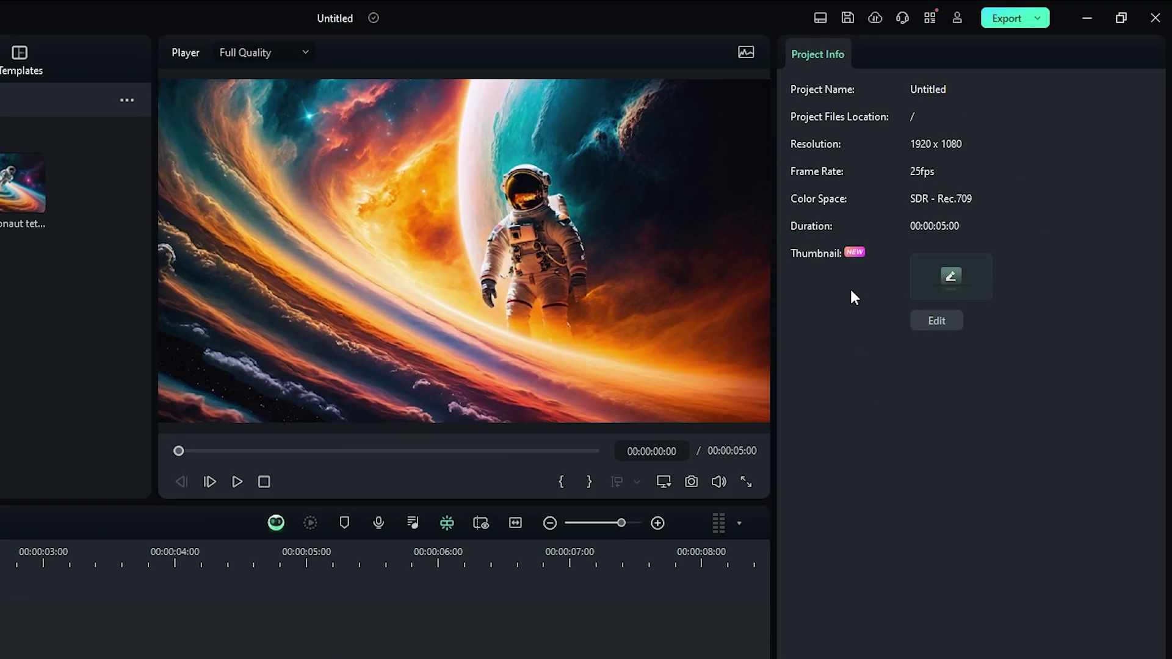
click(1016, 17)
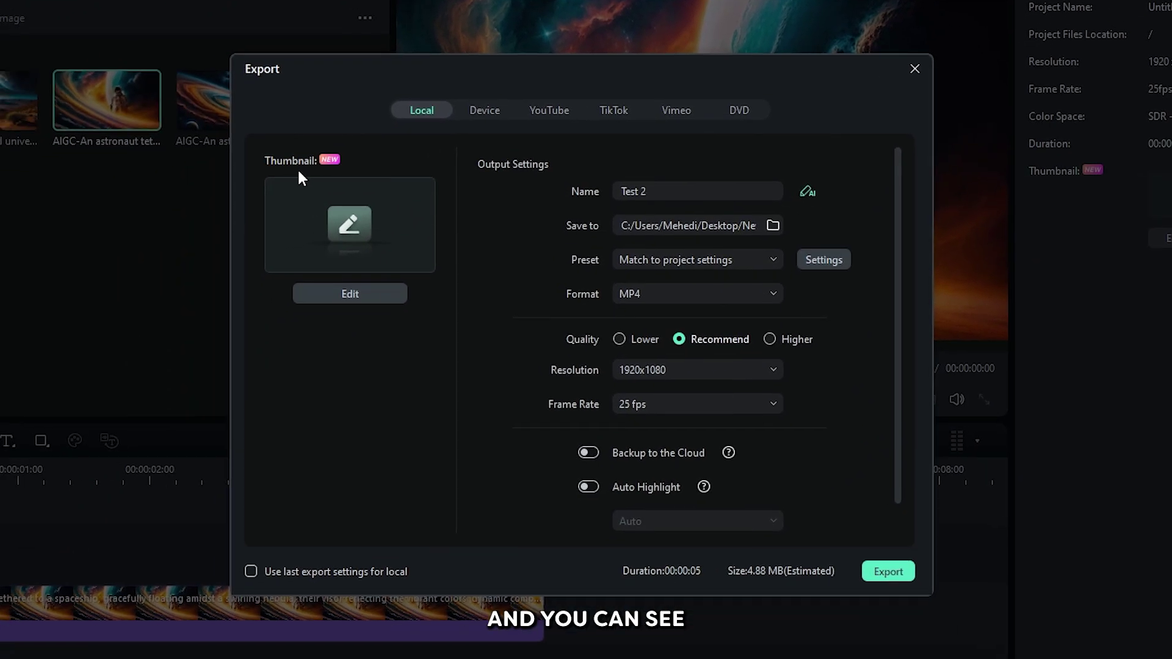
click(347, 294)
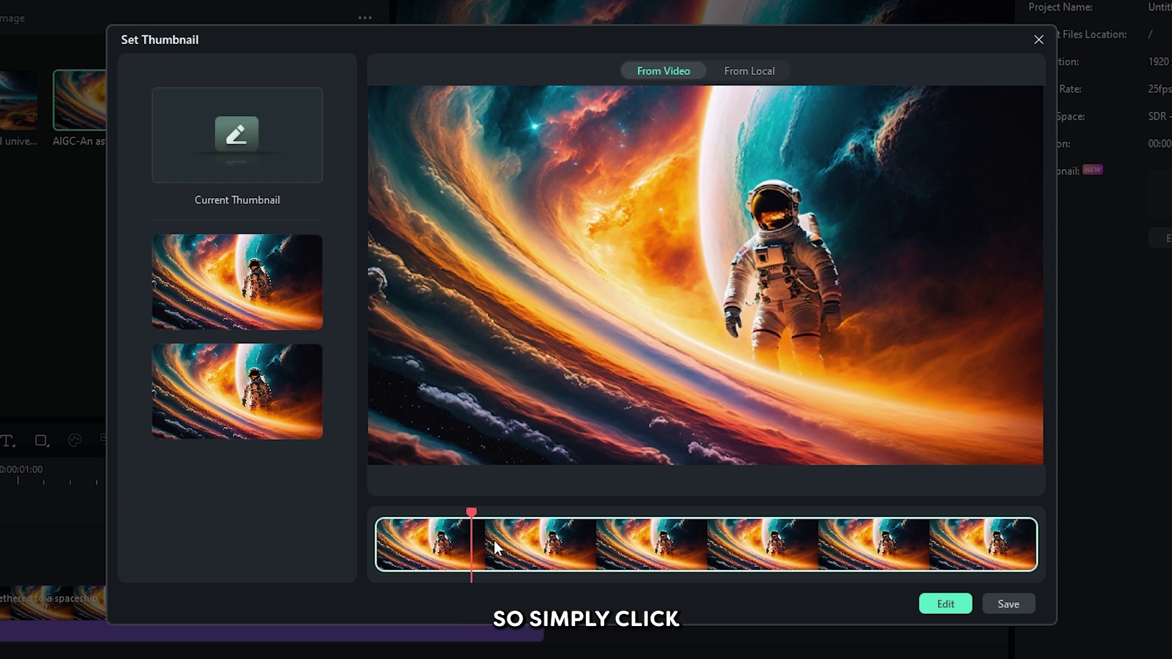
- Lay the Interview 02 template from the Interview category over the astronaut frame
click(945, 605)
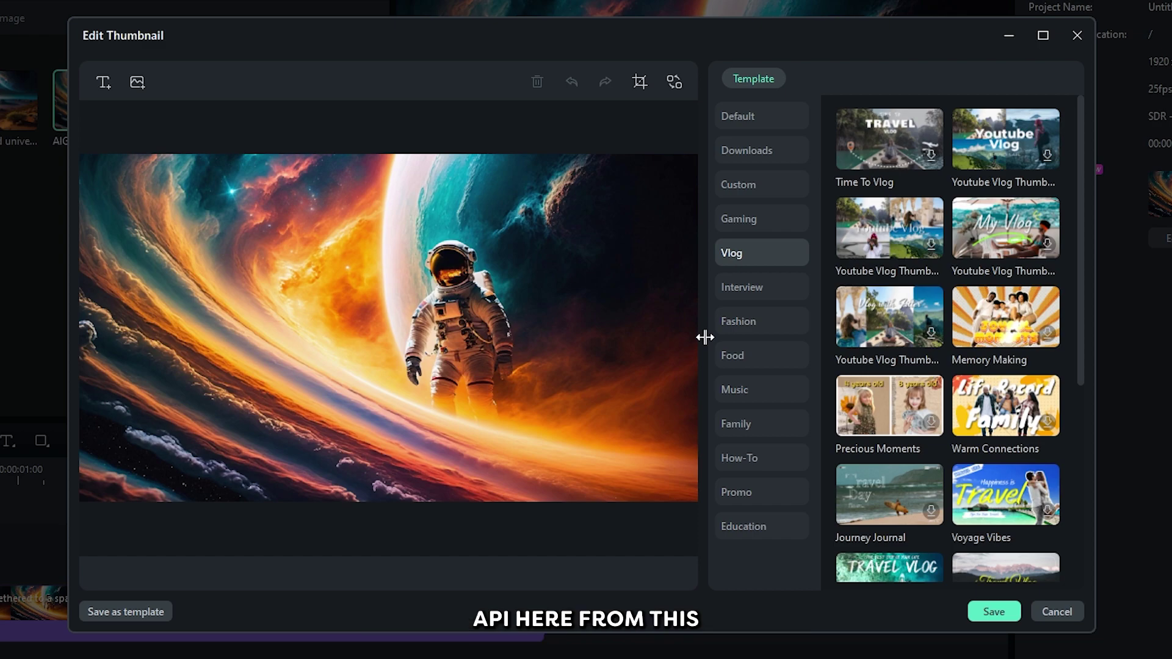
click(746, 285)
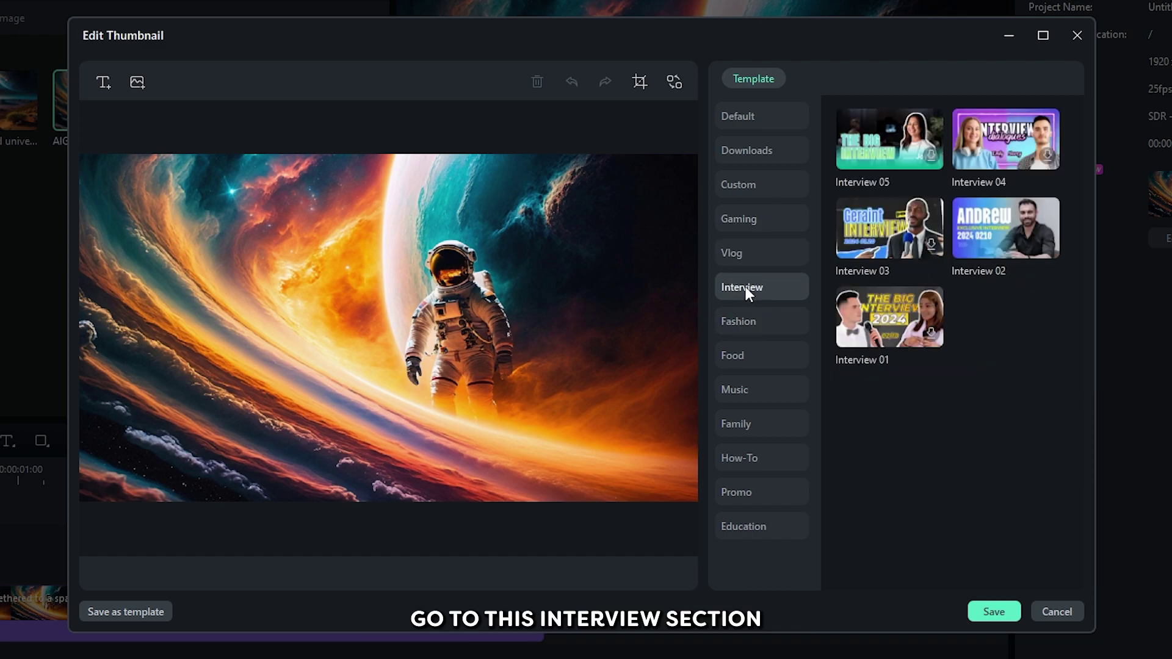
click(992, 225)
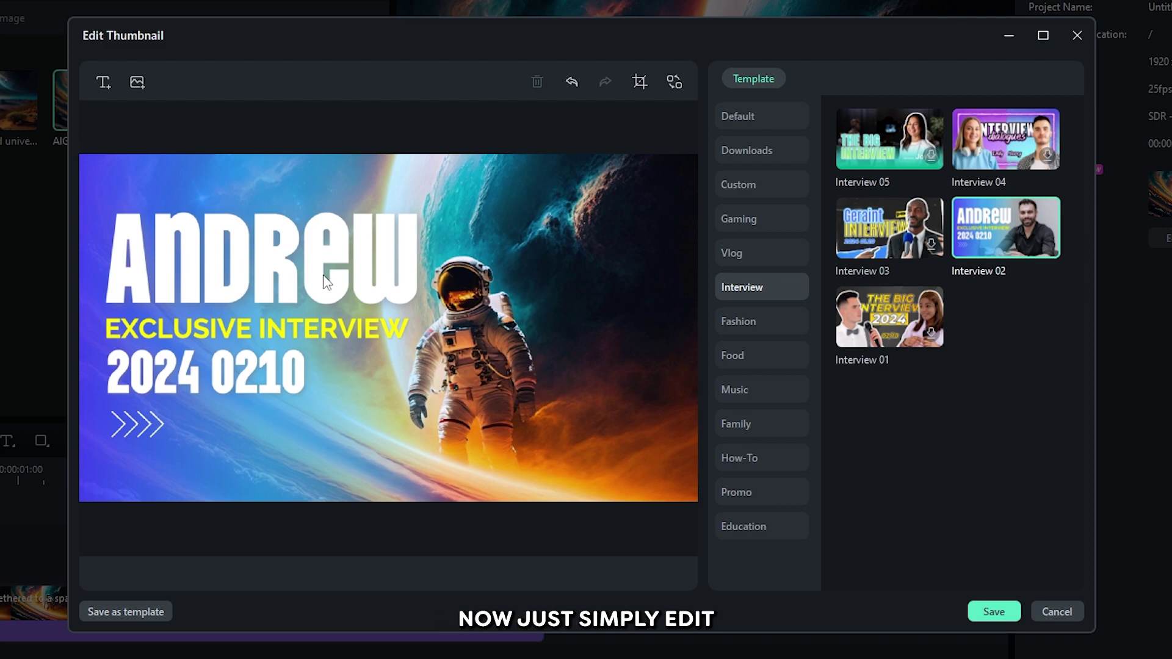
click(149, 420)
- Change the main title to UNIVERSE, shrink it slightly and nudge it right
click(186, 364)
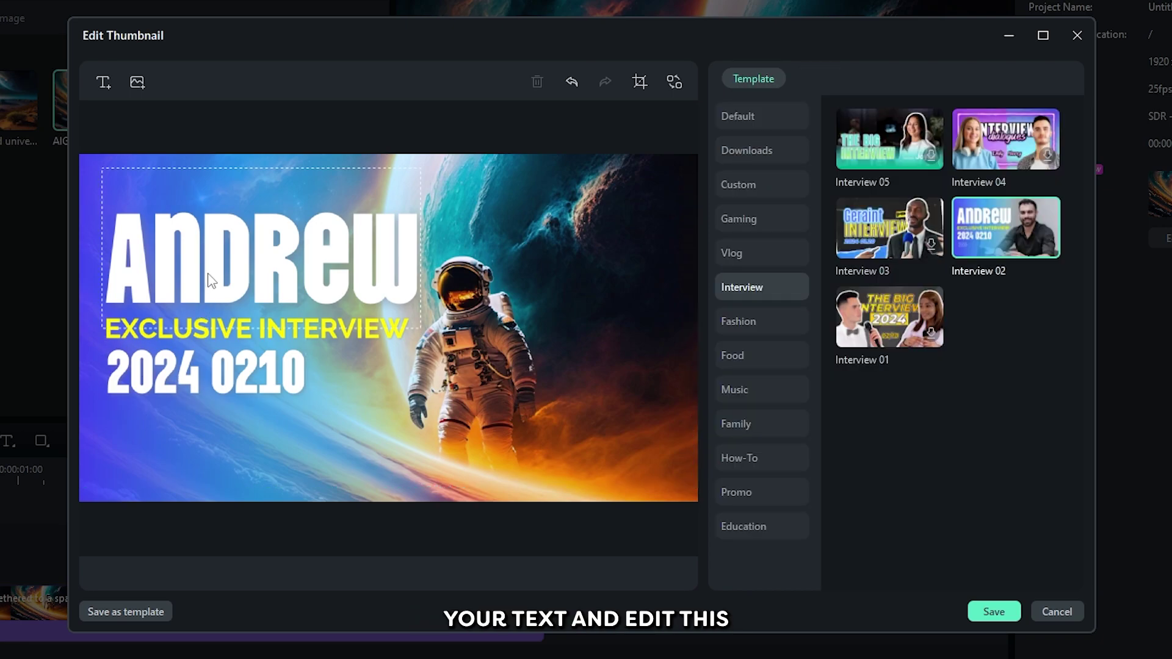
click(211, 281)
click(811, 208)
key(ctrl+a)
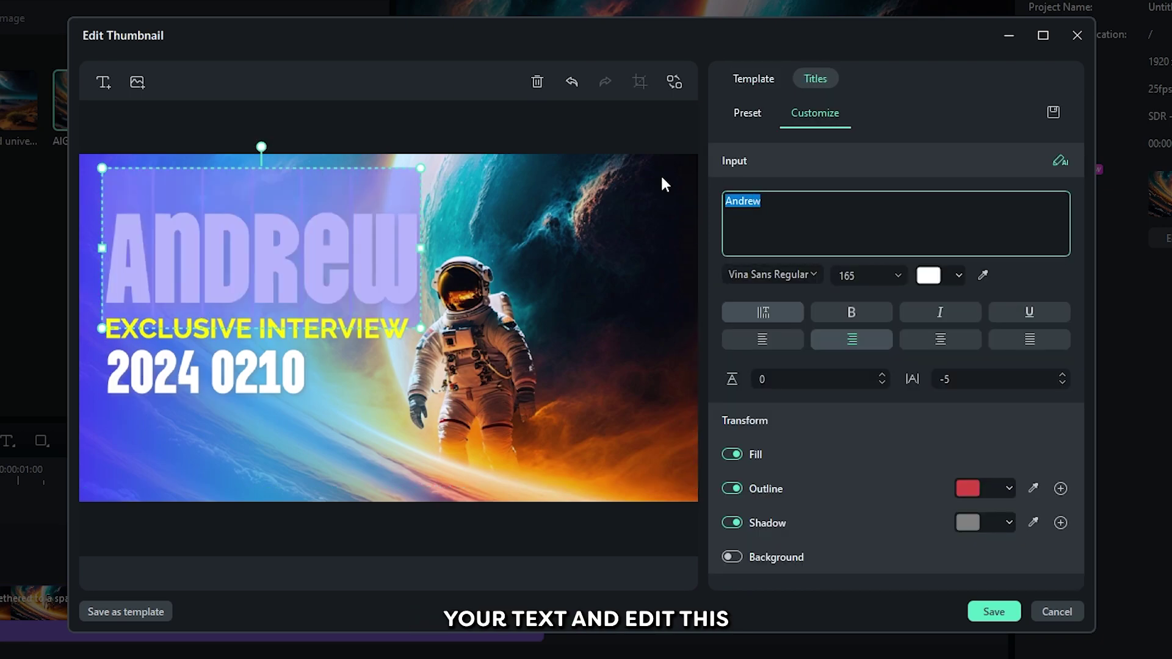
text(UNIVERSE)
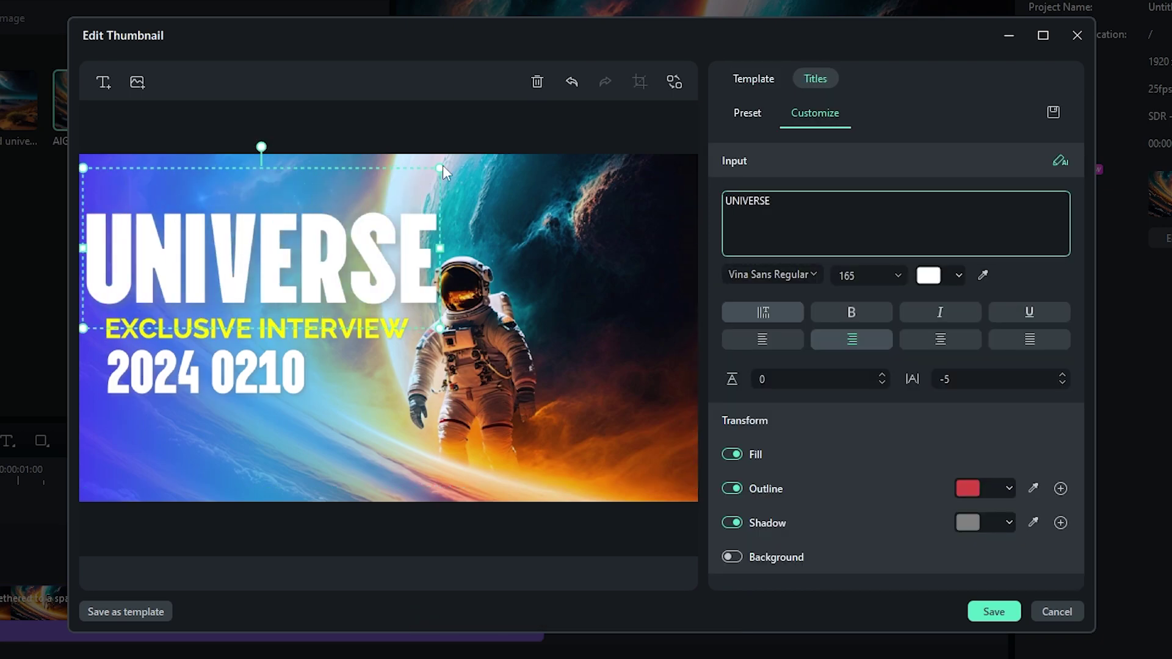
drag(437, 166, 408, 182)
drag(300, 262, 314, 261)
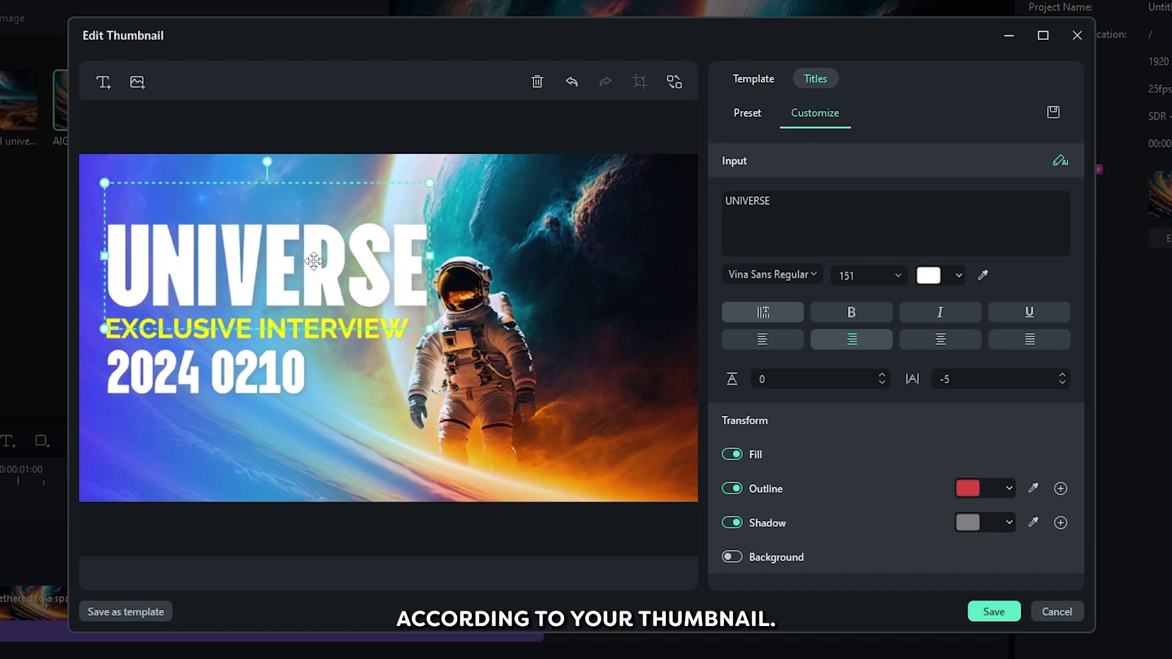
drag(430, 184, 411, 190)
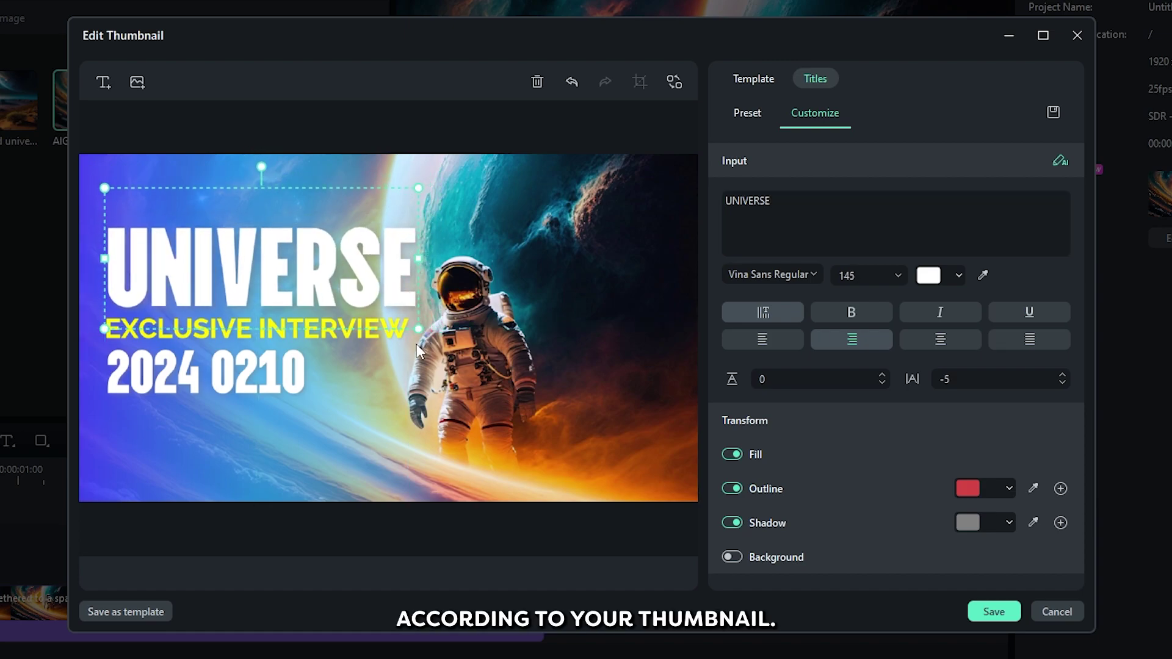
- Replace the EXCLUSIVE INTERVIEW subtitle with MYSTERY EXPLAINED
click(391, 339)
click(836, 214)
key(ctrl+a)
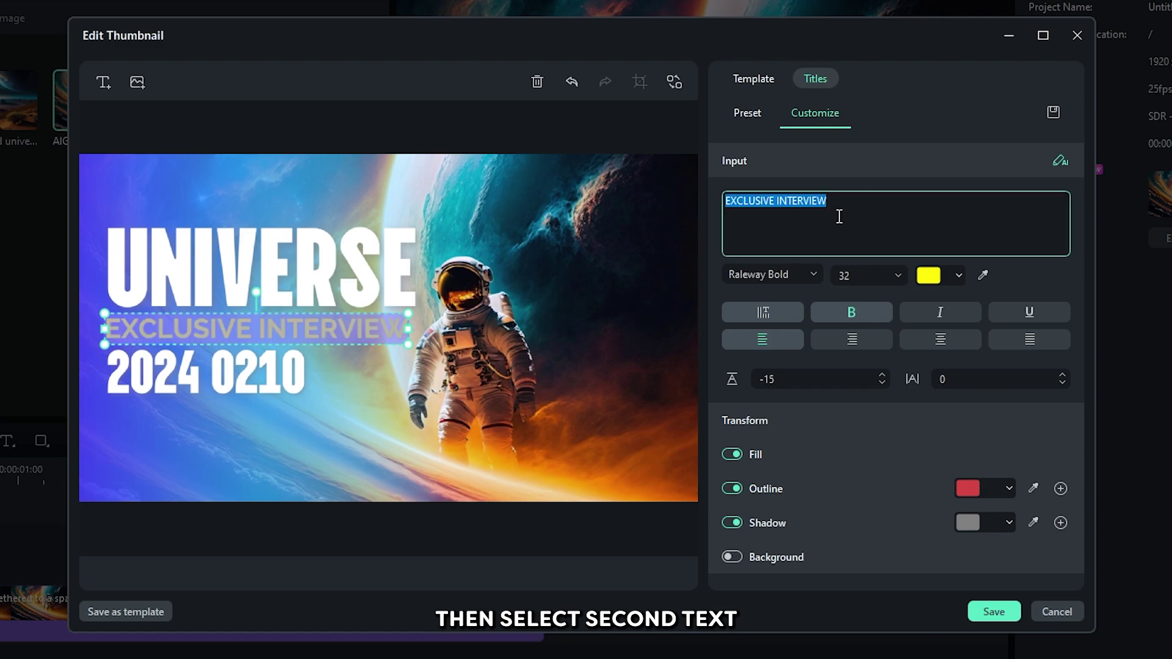
text(MYSTERY EXPLAINED)
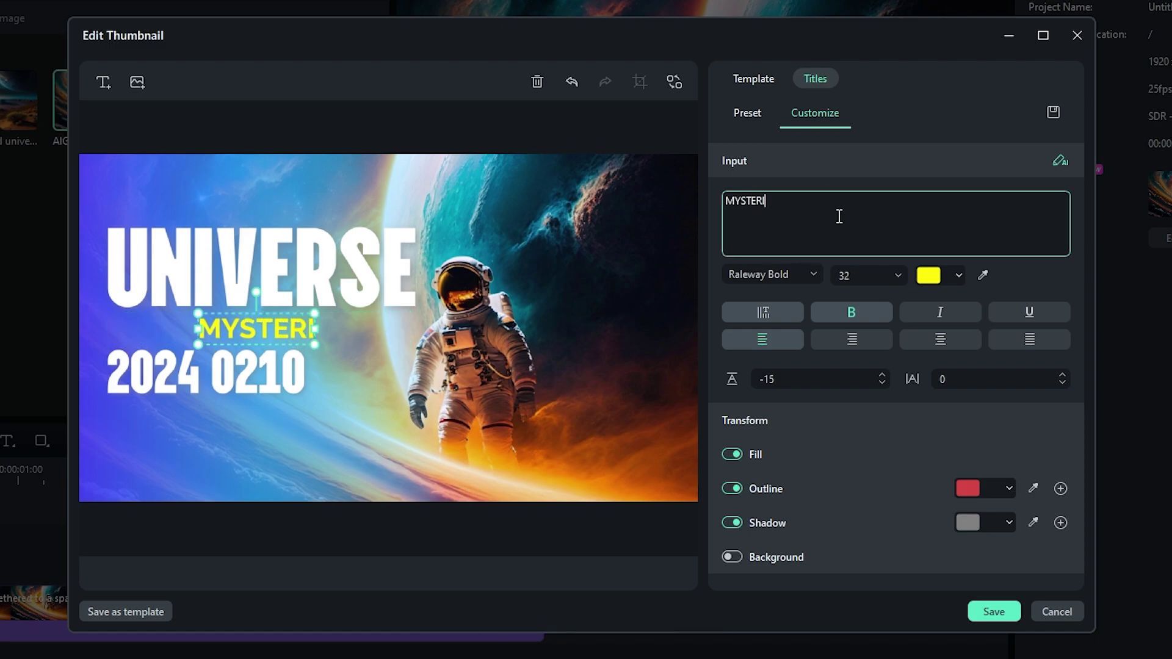
click(273, 327)
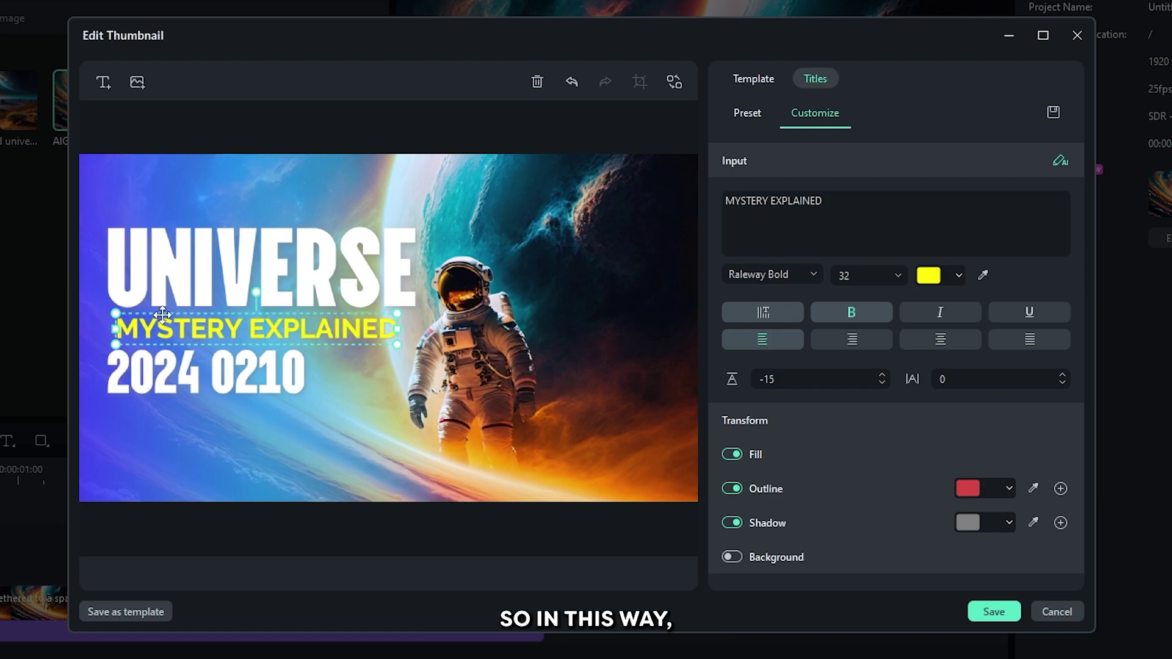
- Change the 2024 0210 date line to 1900-2000 and reposition it slightly
click(199, 374)
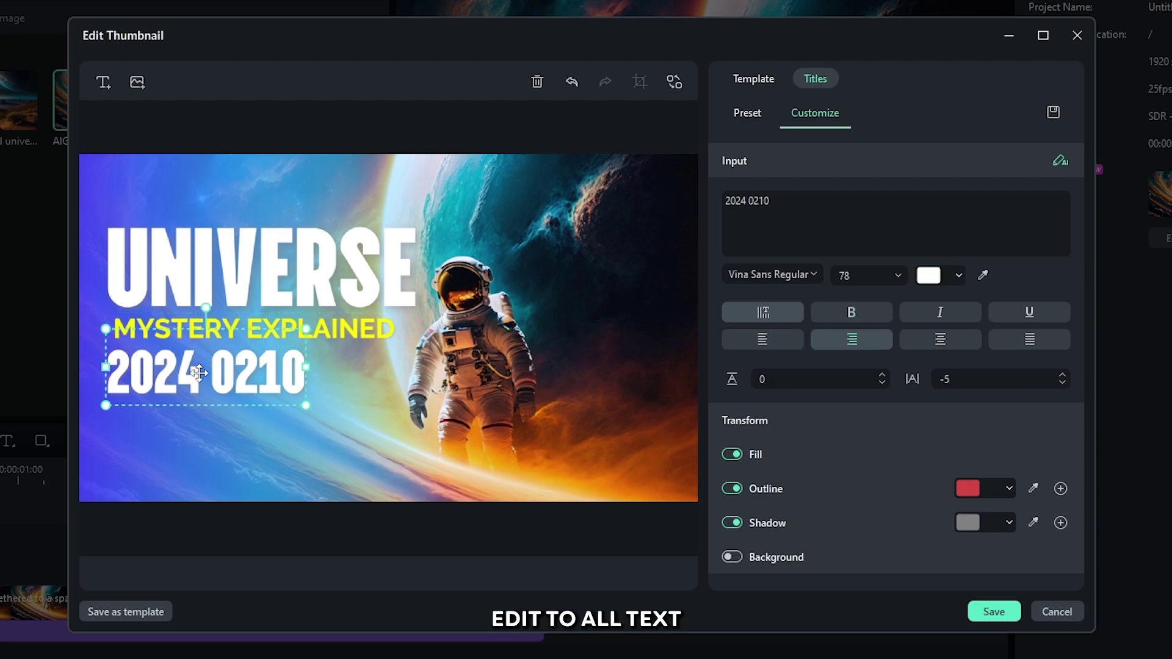
triple_click(780, 204)
text(1900-2000)
drag(262, 376, 255, 379)
- Import the Filmora logo from Downloads and shrink it into the thumbnail's top-right corner
click(586, 291)
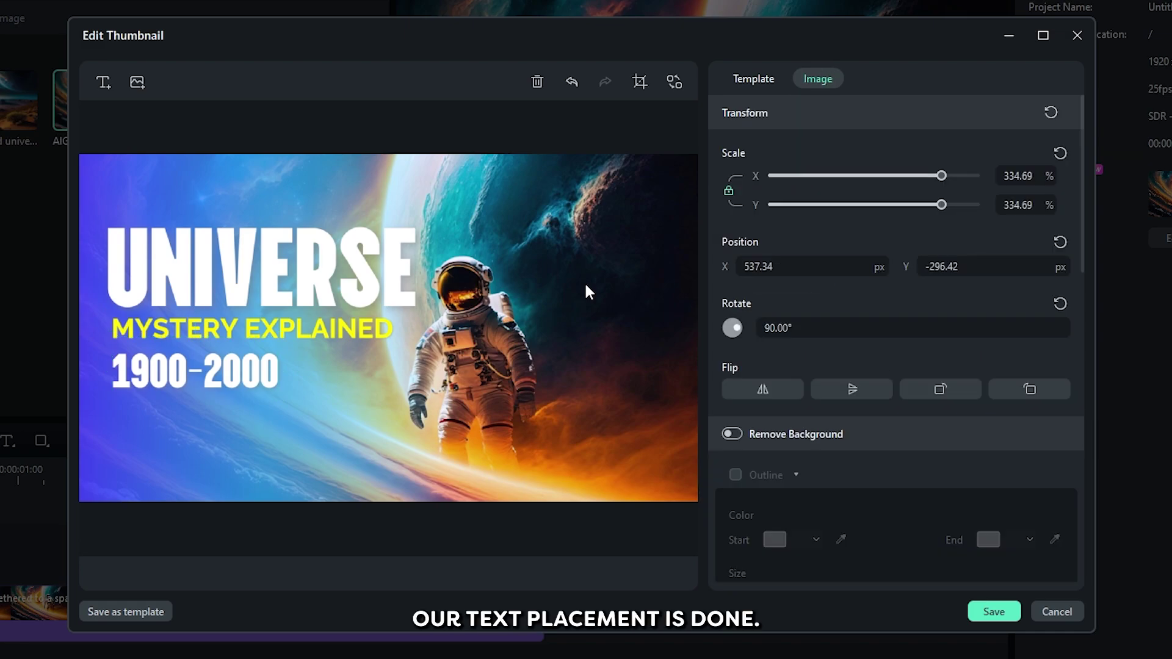
scroll(894, 343, down, 5)
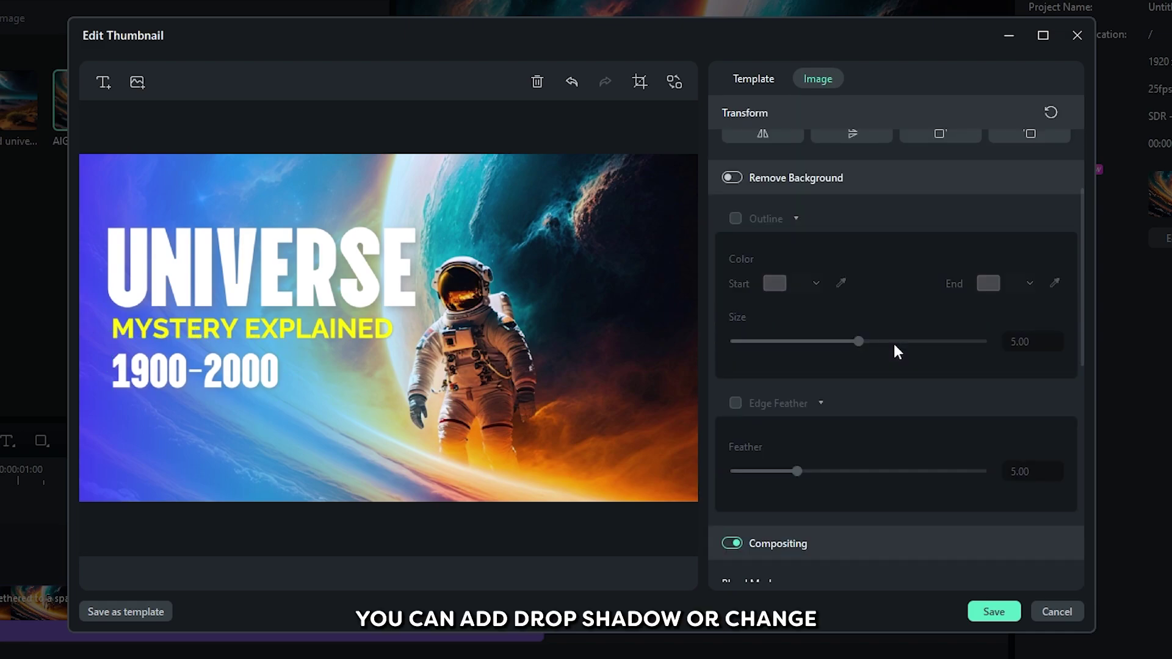
scroll(892, 342, up, 3)
scroll(894, 345, up, 2)
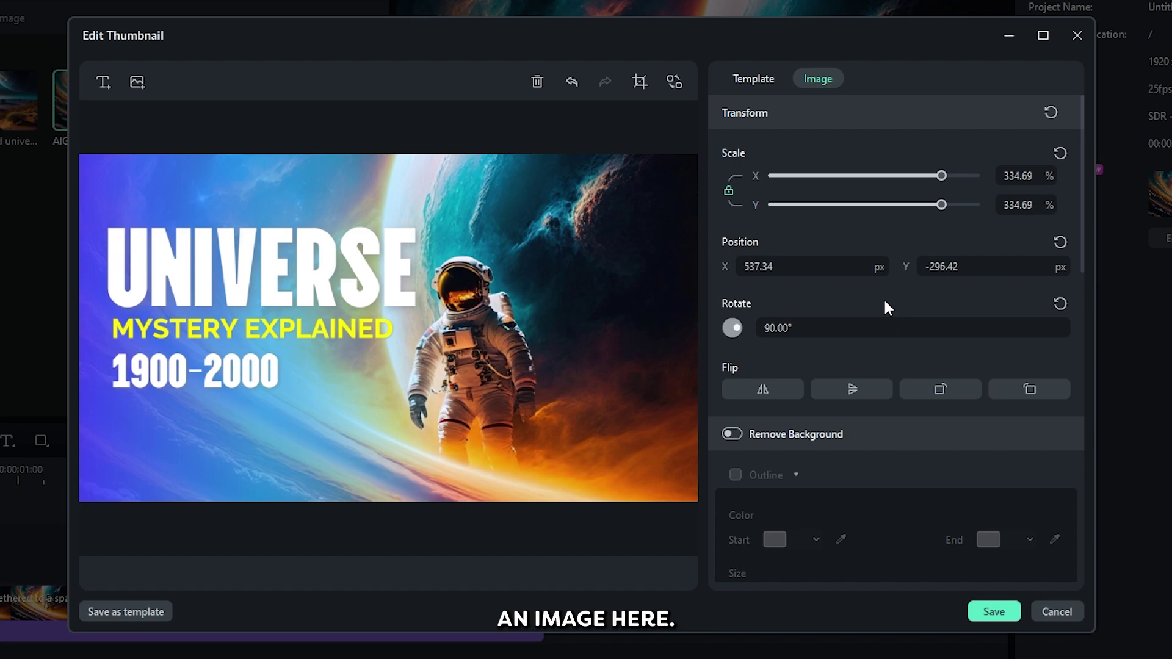
click(137, 86)
click(142, 272)
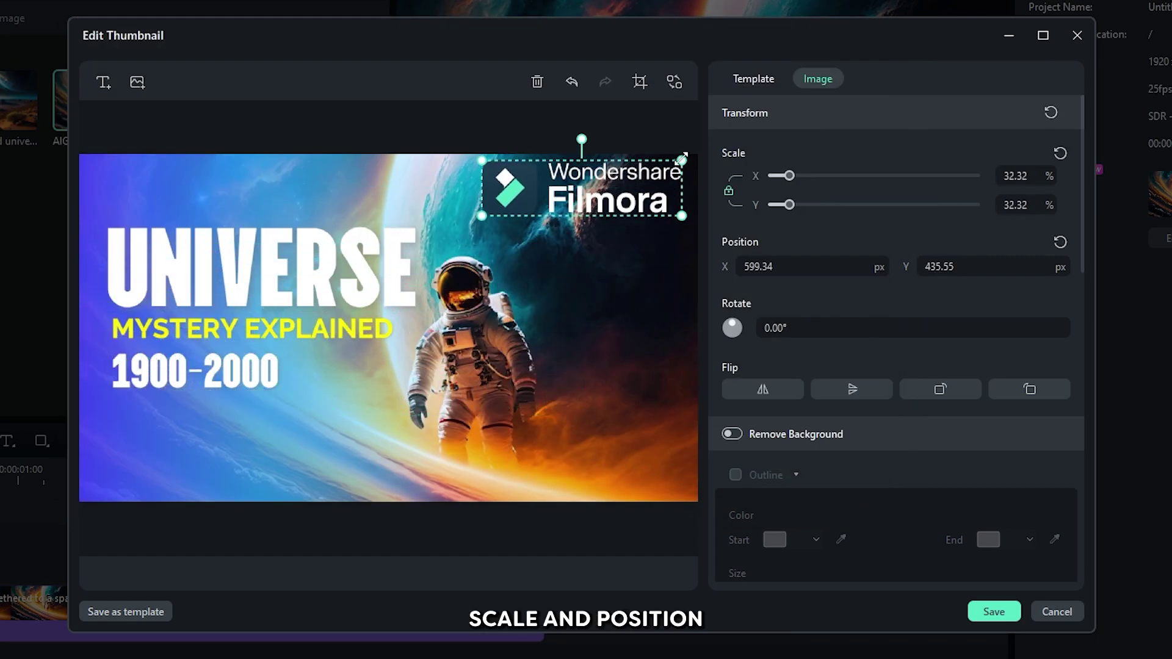
drag(478, 222, 531, 207)
drag(626, 185, 668, 174)
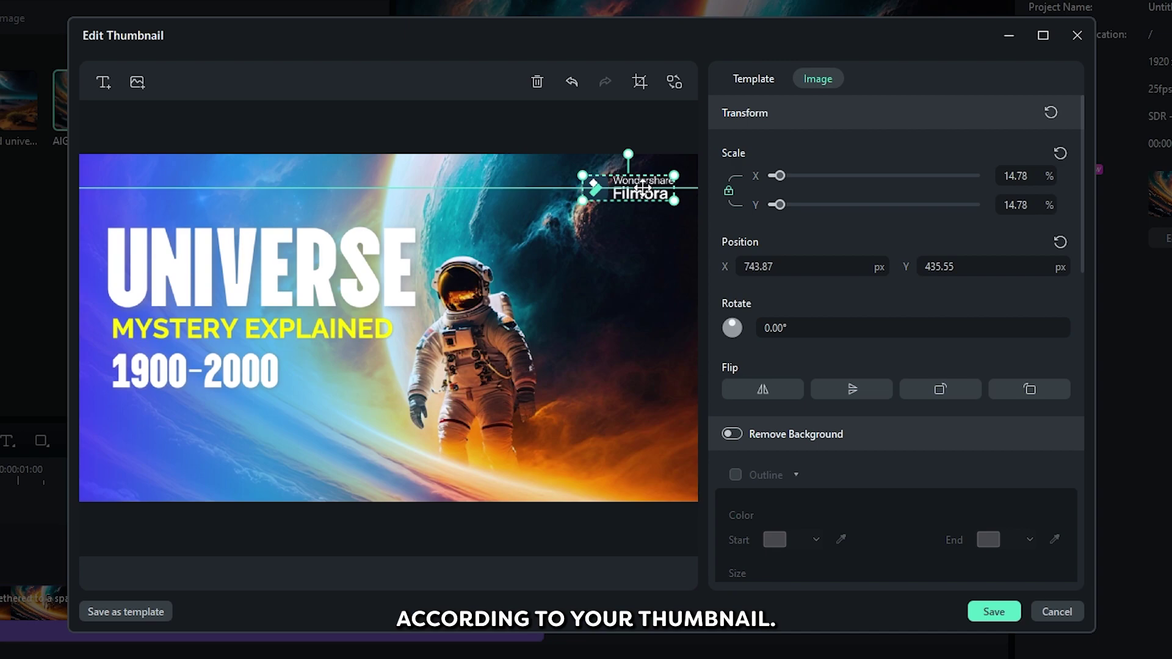
click(612, 275)
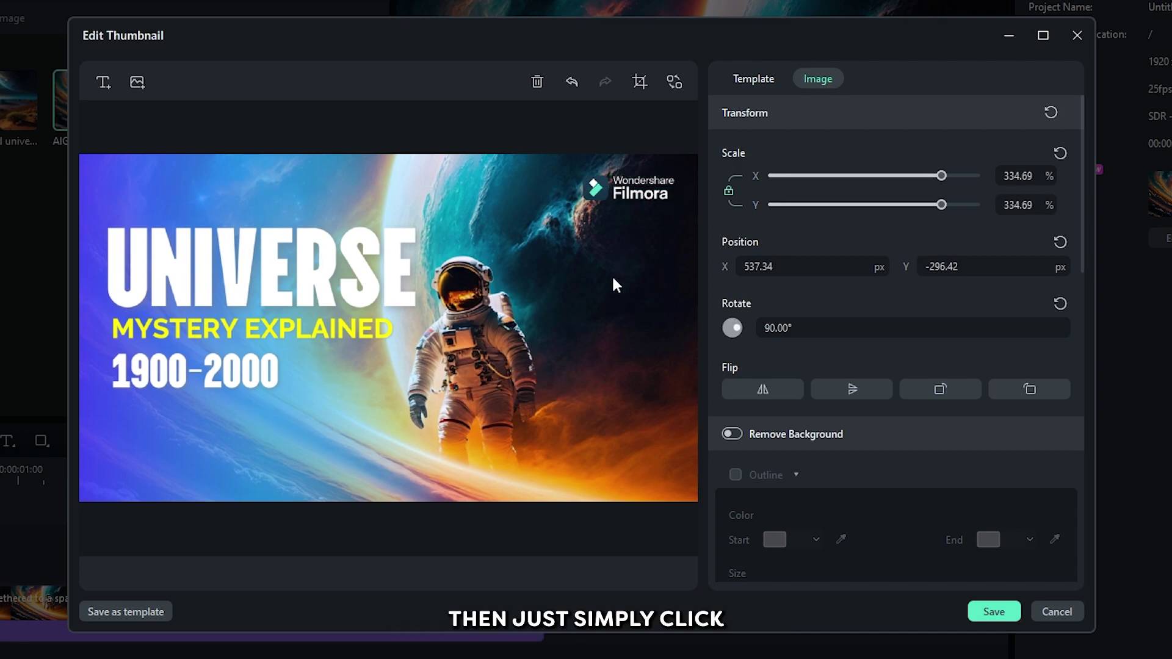
- Save the thumbnail, export the video as Test 2-1.mp4 and open its output folder
click(1013, 613)
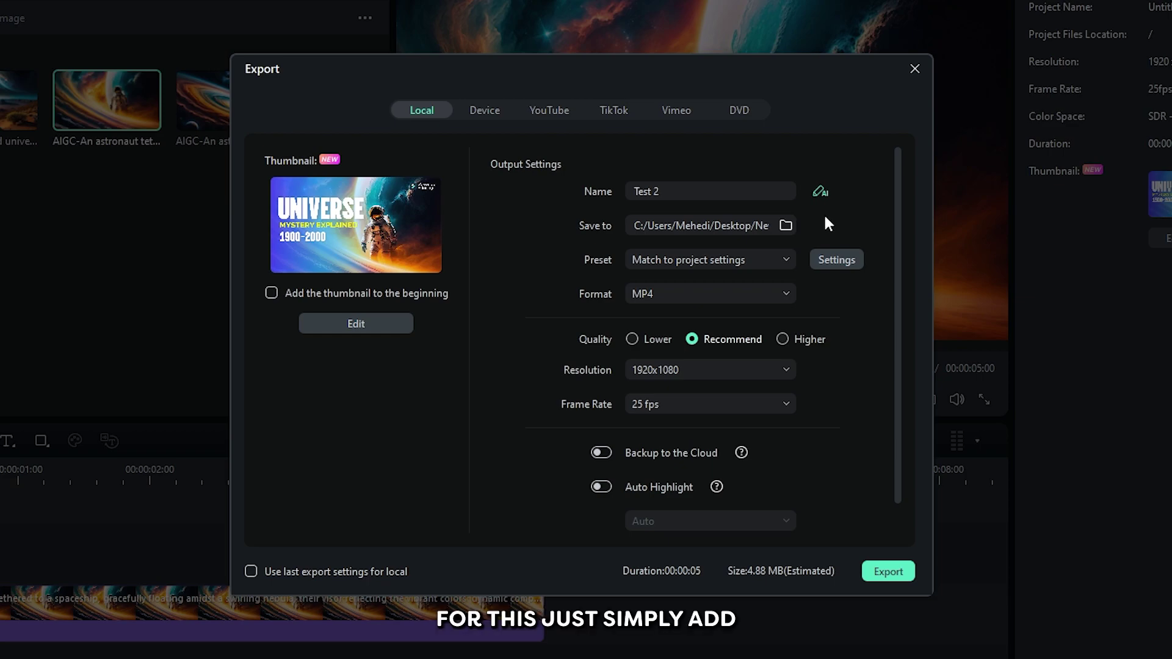
click(884, 573)
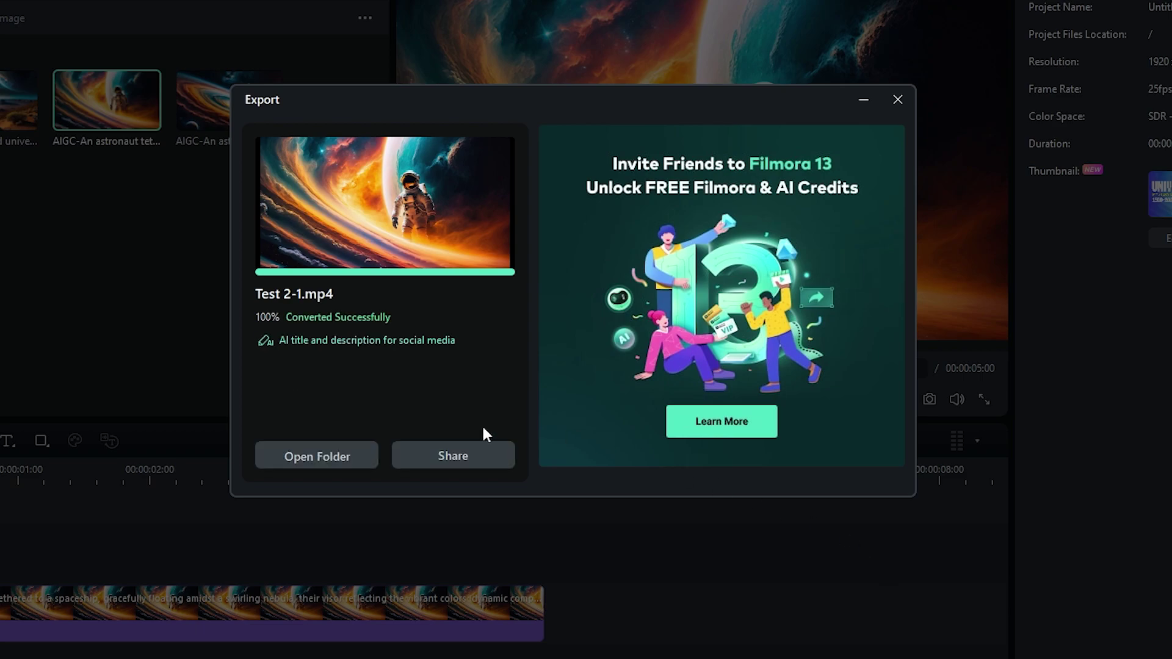
click(343, 458)
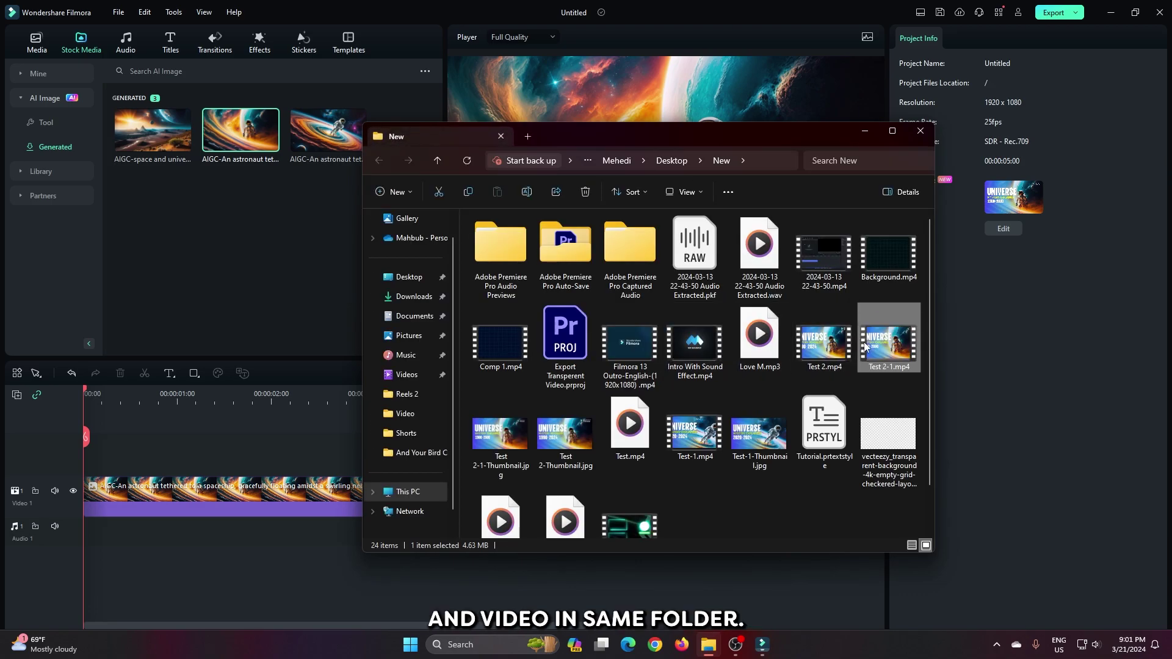
- Open Test 2-1-Thumbnail.jpg in Photos to view the finished UNIVERSE thumbnail
click(513, 427)
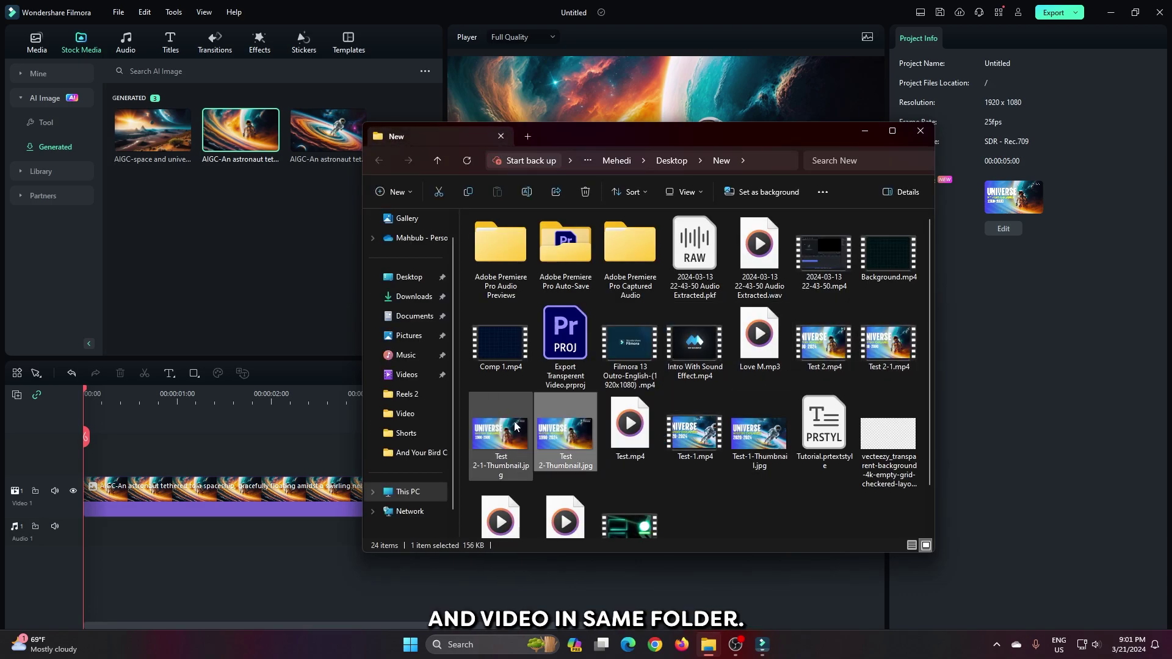
double_click(512, 429)
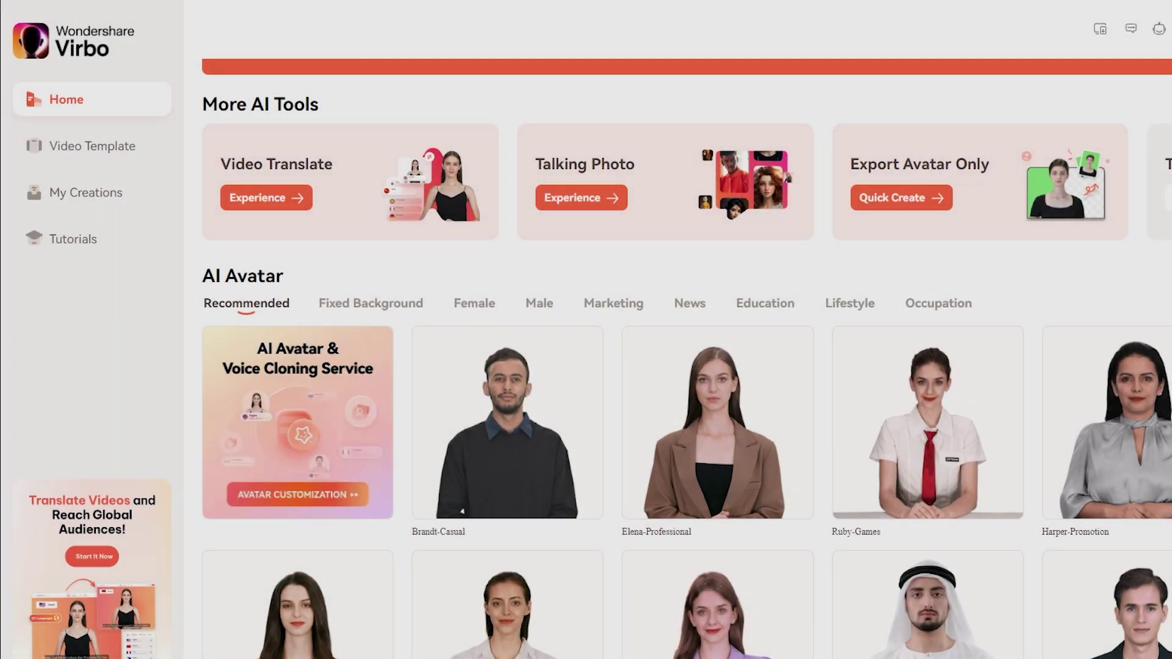
scroll(687, 360, down, 5)
scroll(686, 360, down, 8)
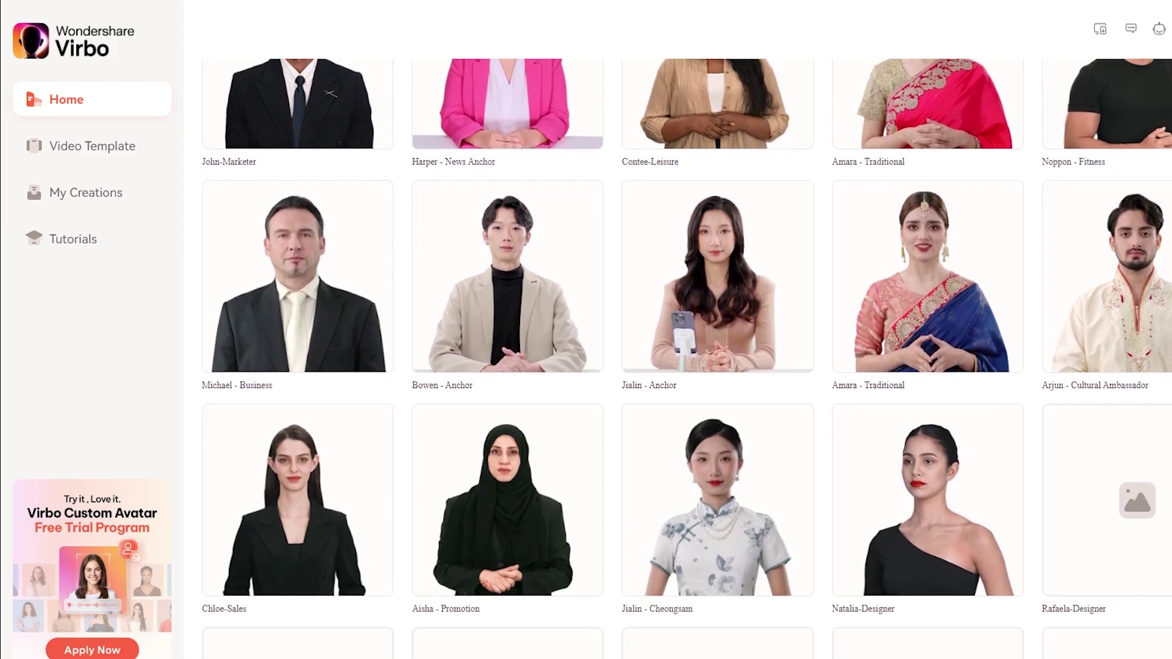
scroll(687, 360, down, 5)
scroll(687, 360, up, 15)
click(100, 160)
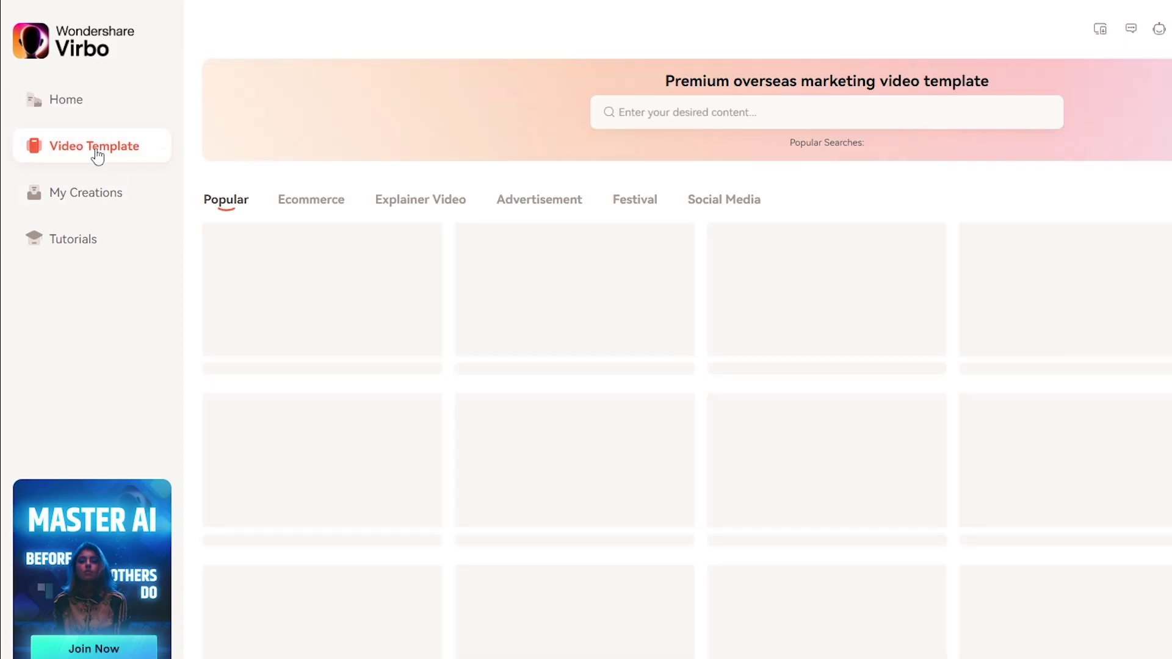
scroll(293, 254, down, 2)
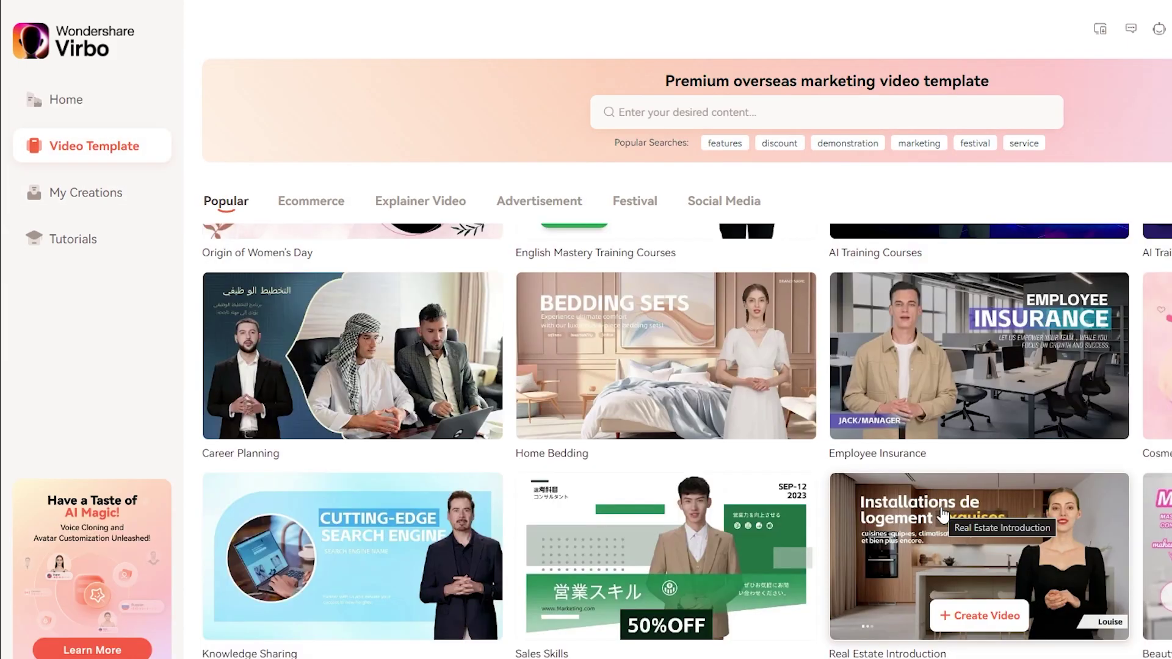
click(83, 101)
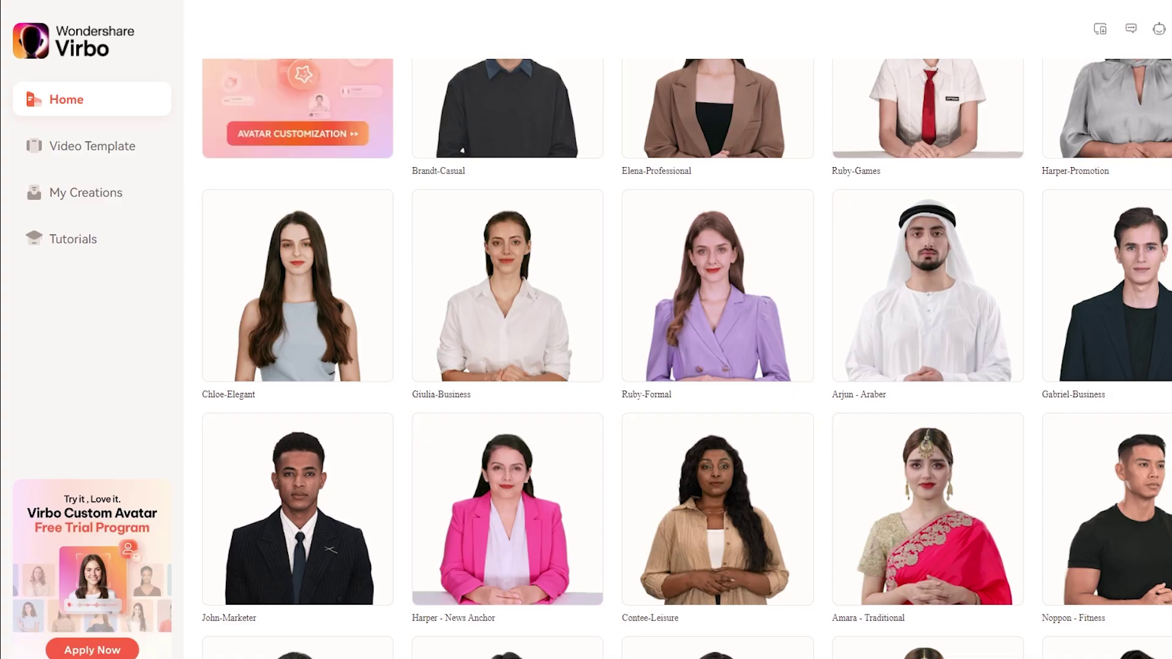
scroll(687, 359, up, 7)
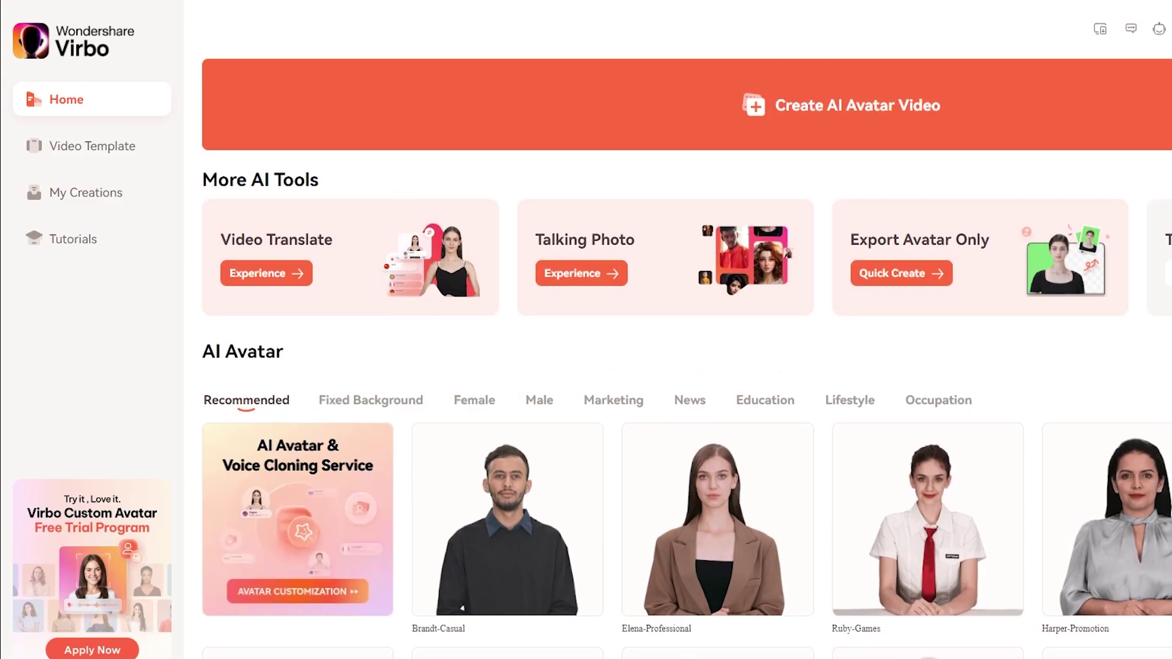
scroll(462, 607, down, 12)
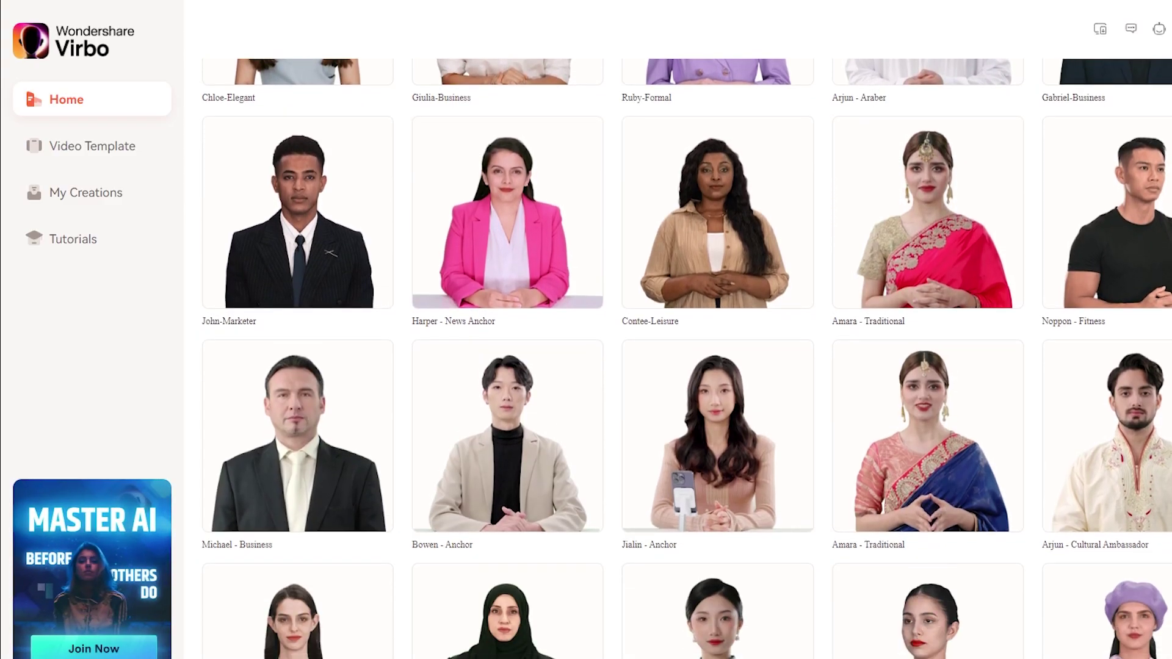
scroll(687, 359, down, 9)
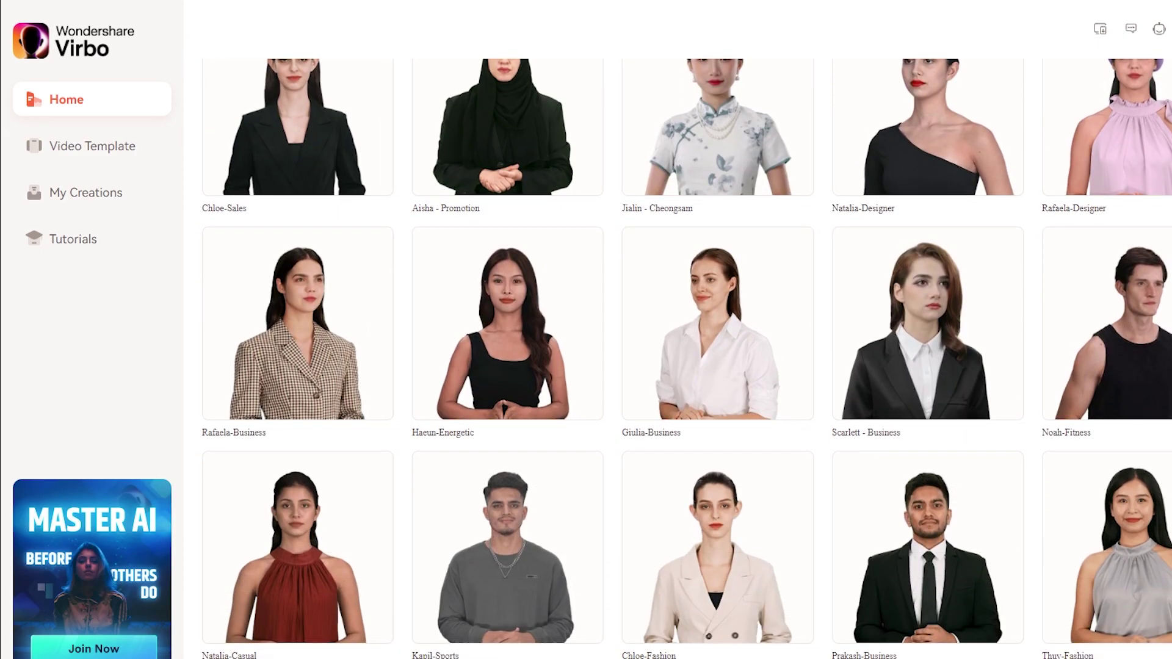
scroll(687, 359, down, 7)
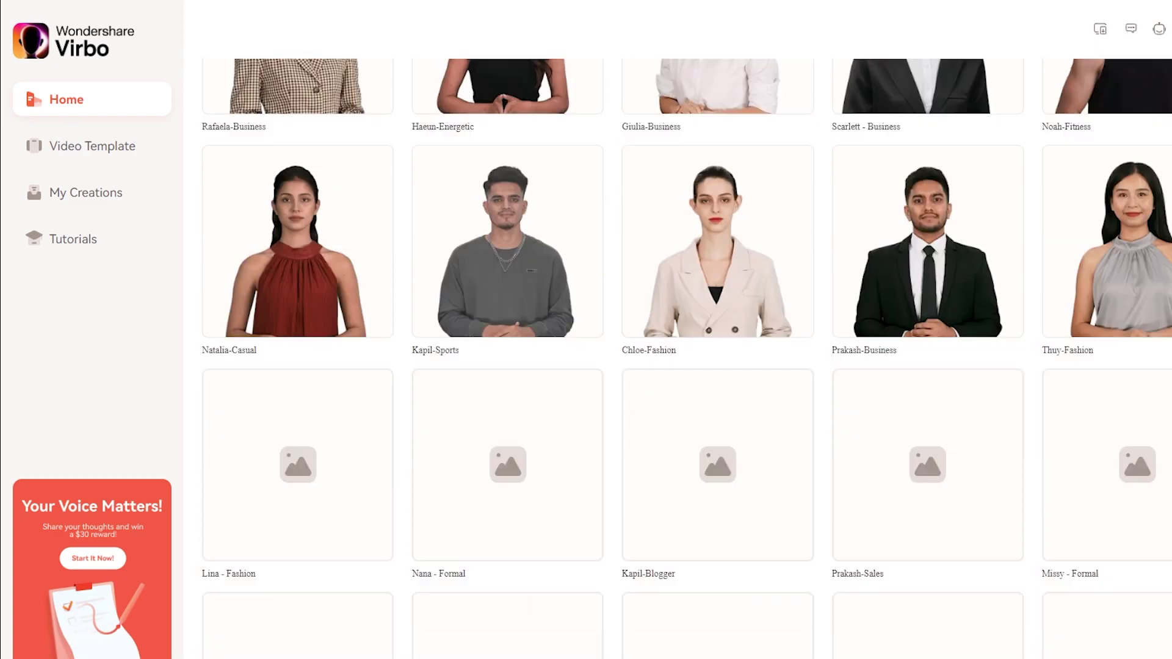
scroll(687, 359, down, 1)
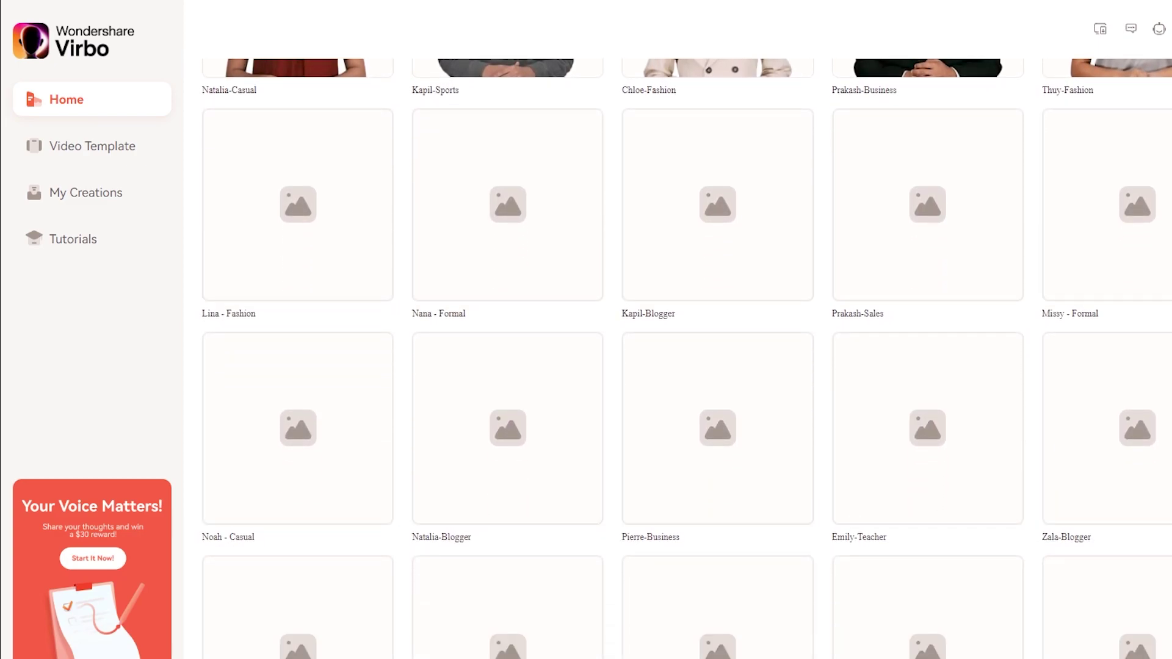